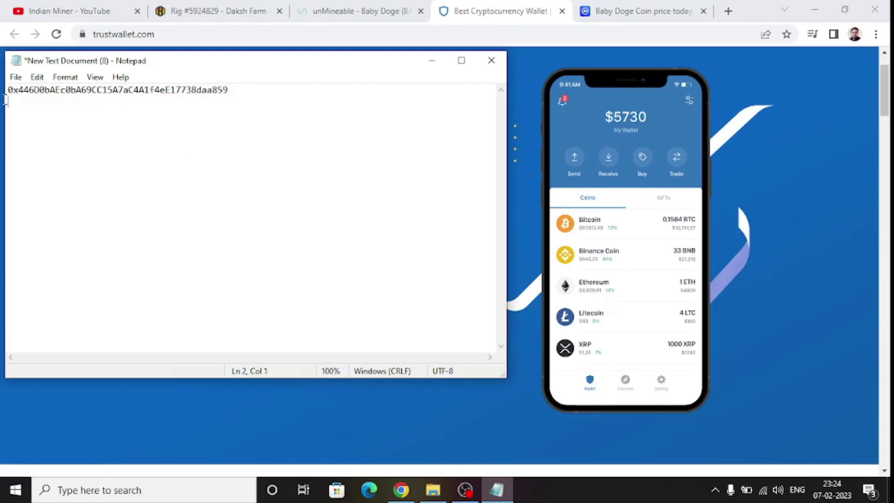
# Copy the wallet address from Notepad and return to the Rig #5924829 page in Chrome.
pyautogui.rightClick(109, 89)
pyautogui.click(148, 133)
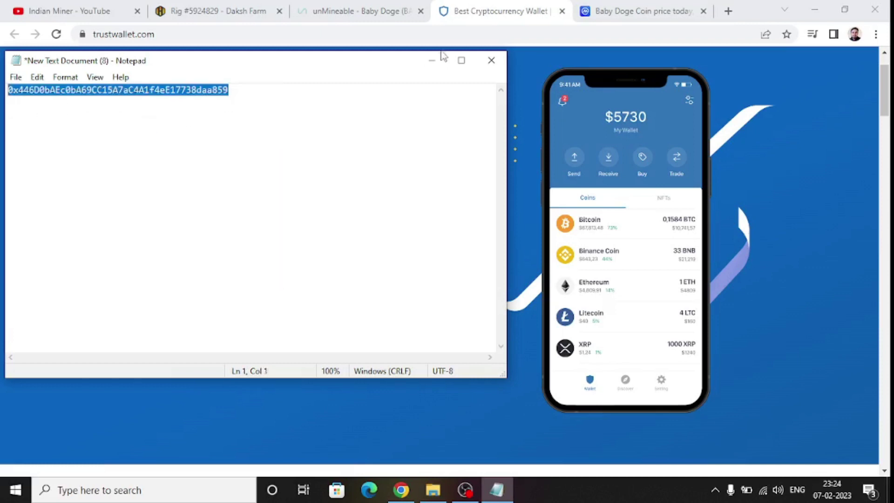
pyautogui.click(432, 61)
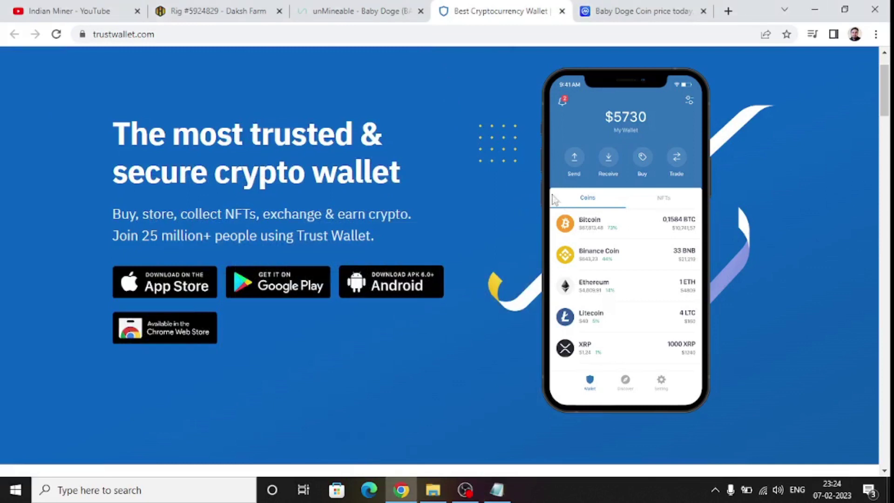
pyautogui.click(204, 9)
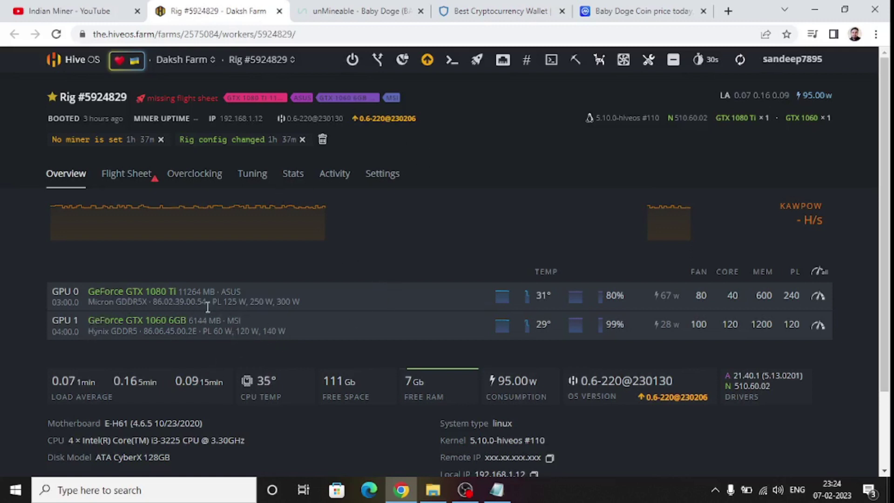
# Delete the rig notices and go to the Daksh Farm wallets list.
pyautogui.click(323, 140)
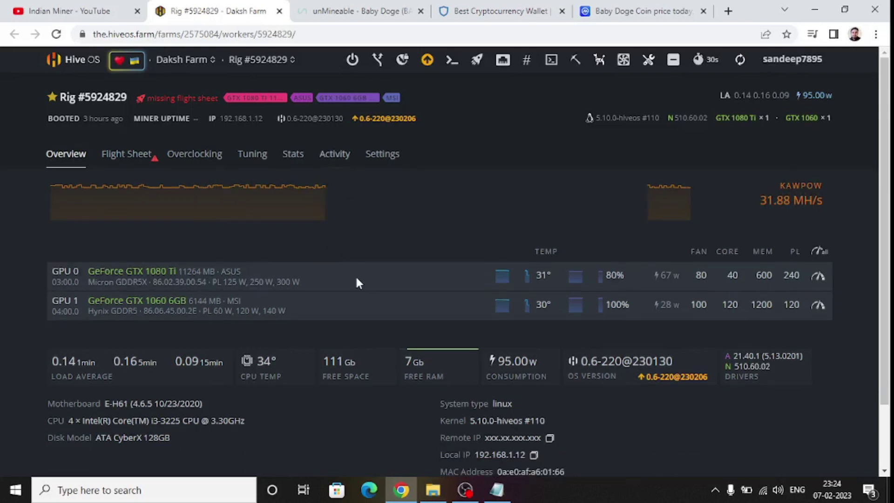
pyautogui.moveTo(192, 61)
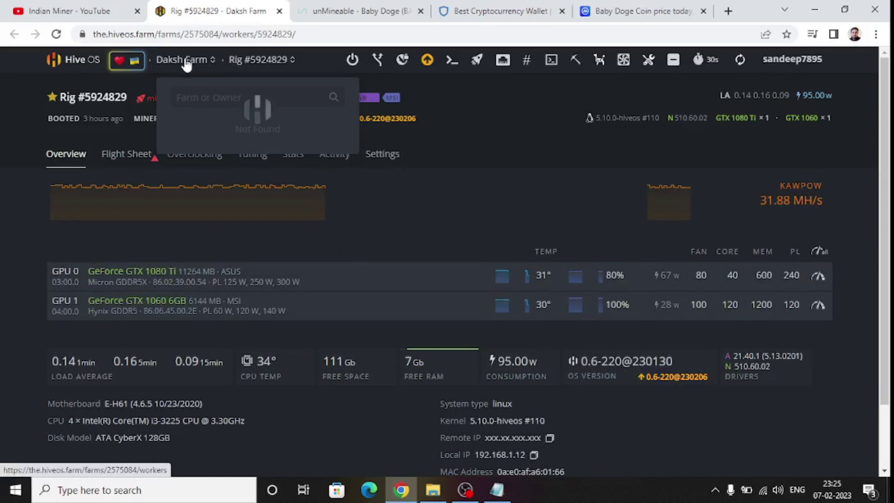
pyautogui.click(205, 122)
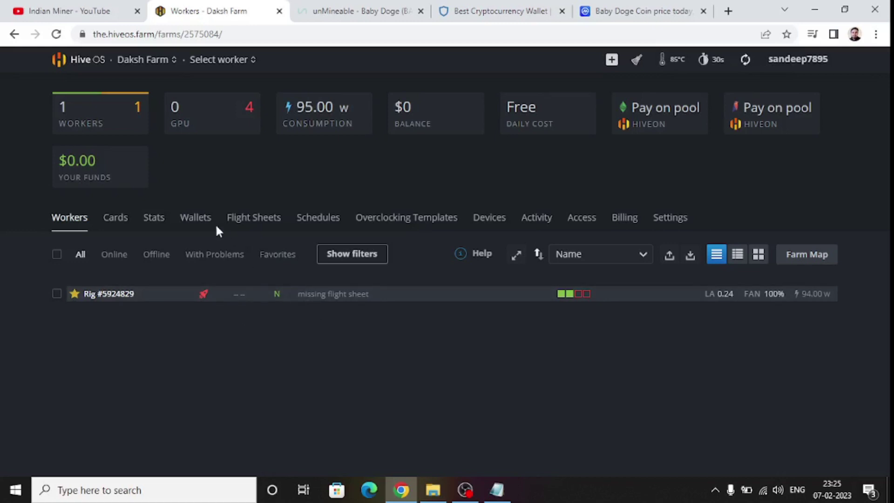
pyautogui.click(196, 220)
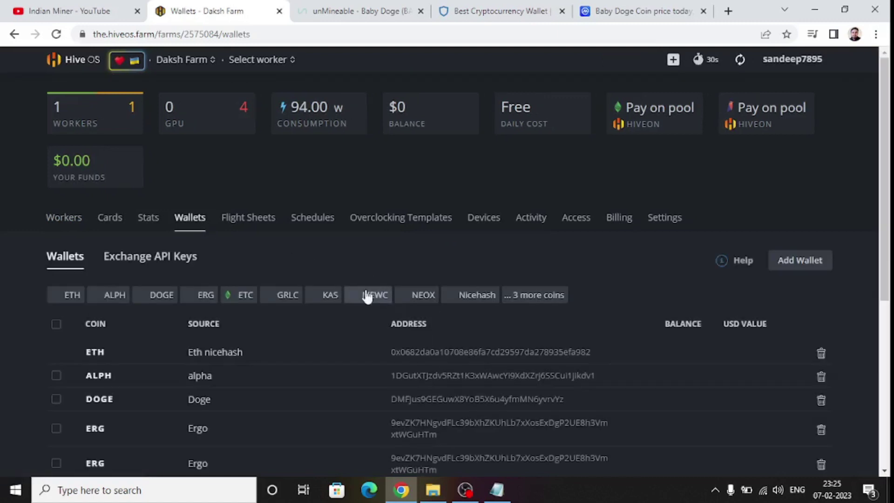
# Open a blank New Wallet form from the farm's Wallets page.
pyautogui.scroll(-4, 307, 276)
pyautogui.scroll(4, 307, 280)
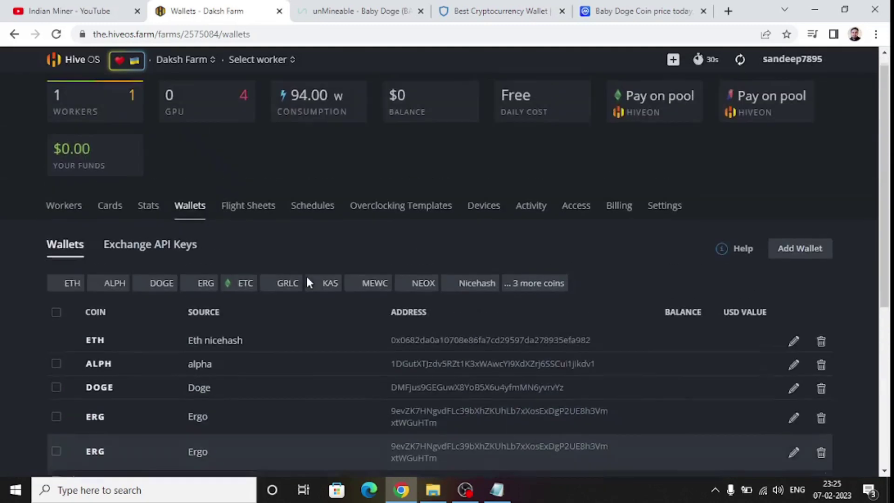
pyautogui.click(797, 261)
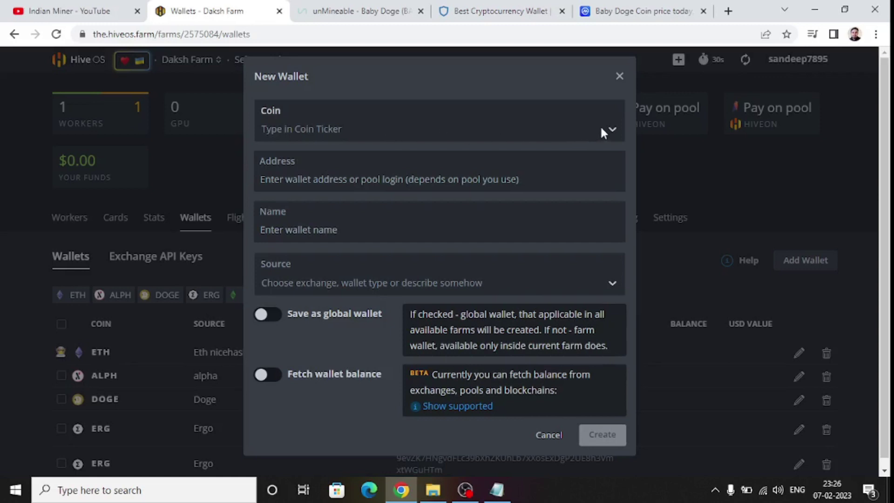
# Create BABY DOGE as the new wallet's coin.
pyautogui.click(311, 136)
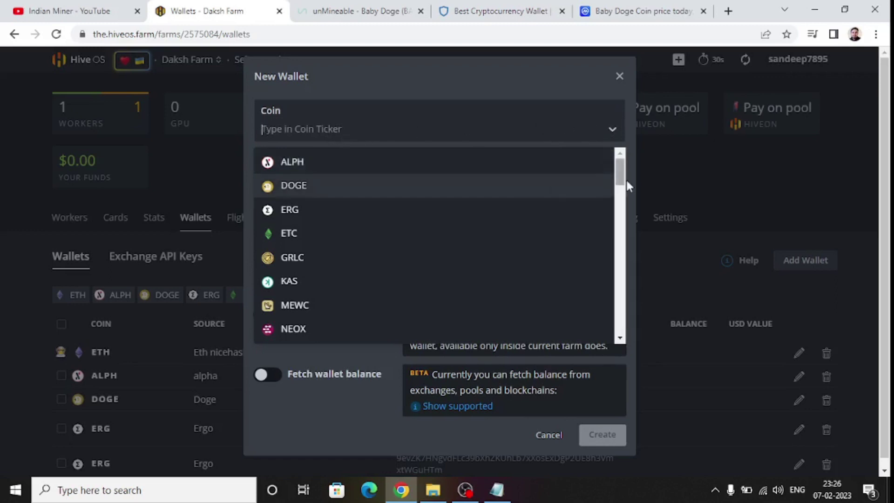
pyautogui.moveTo(620, 173); pyautogui.dragTo(601, 134)
pyautogui.click(312, 129)
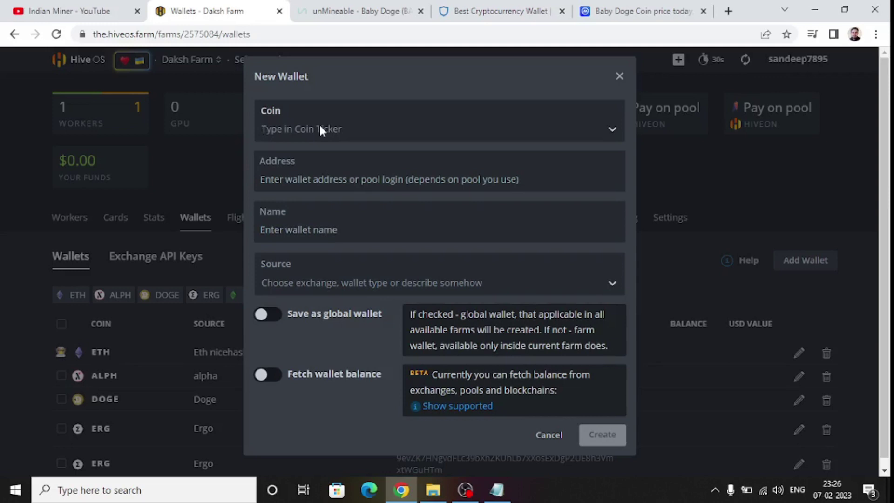
pyautogui.write('Ba')
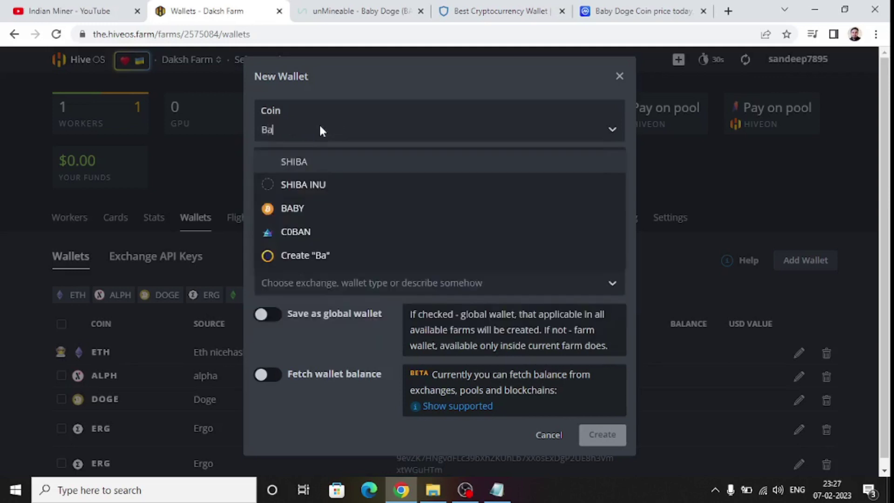
pyautogui.write('b')
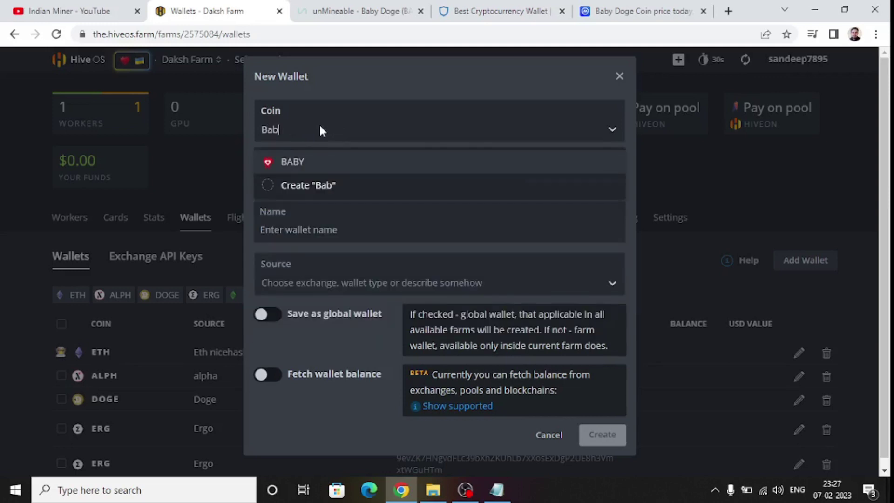
pyautogui.write('y')
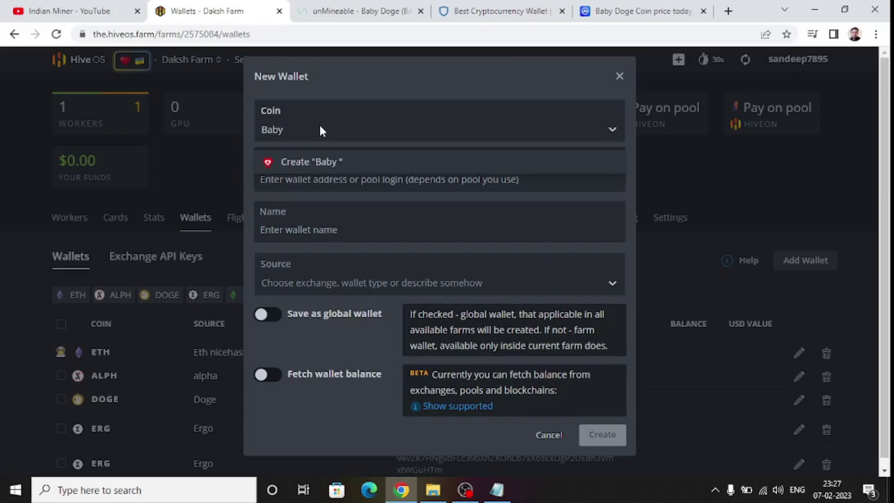
pyautogui.press('BackSpace')
pyautogui.press('BackSpace')
pyautogui.press('BackSpace')
pyautogui.press('BackSpace')
pyautogui.press('BackSpace')
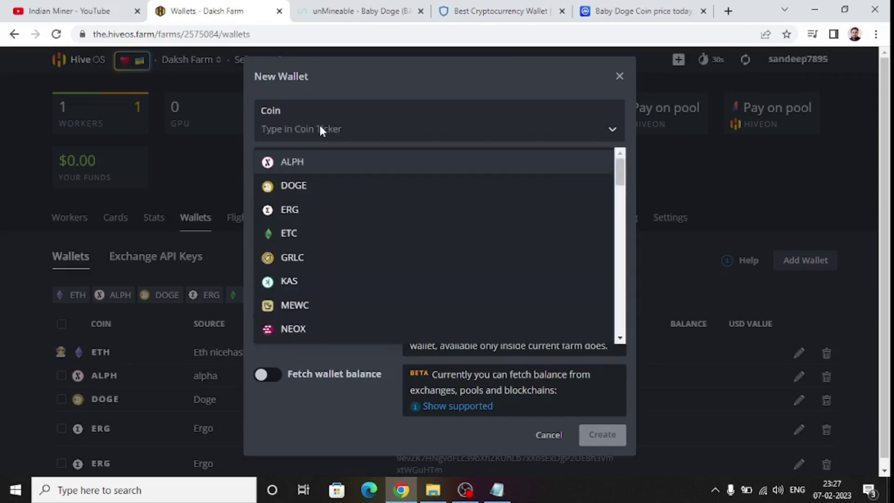
pyautogui.write('BABY ')
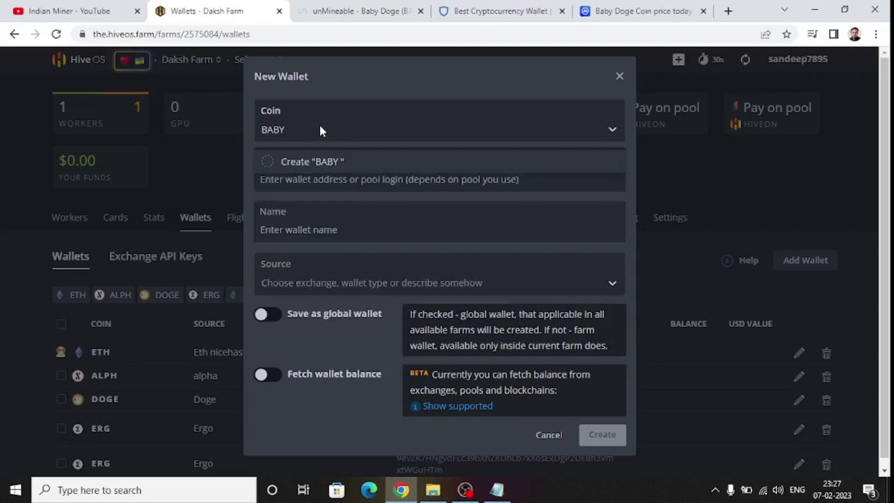
pyautogui.write('DOGE')
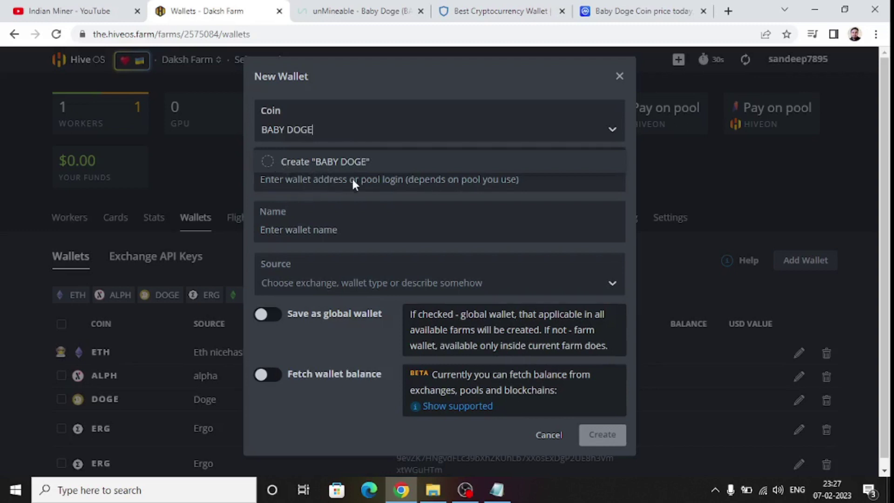
pyautogui.click(459, 182)
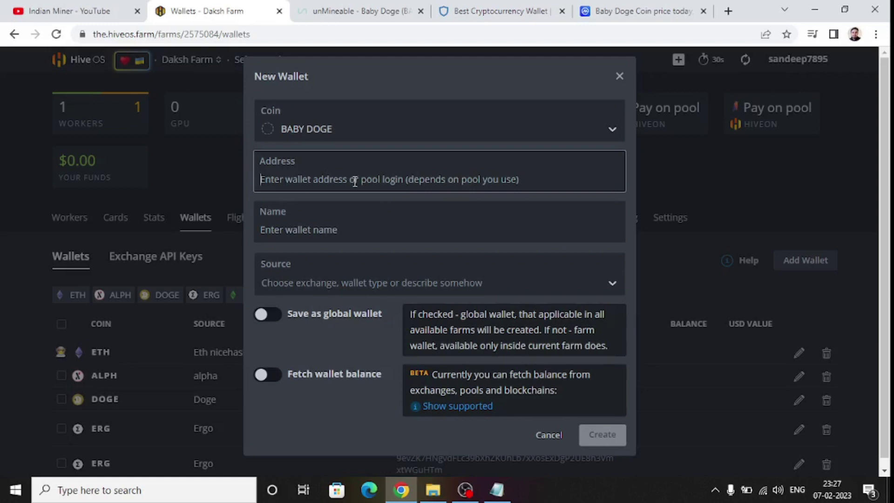
# Paste the copied address, name the wallet BABY DOGE, and save it.
pyautogui.write('0x446D0bAEc0bA69C115A7aC4A1f4eE17738daa859')
pyautogui.click(303, 232)
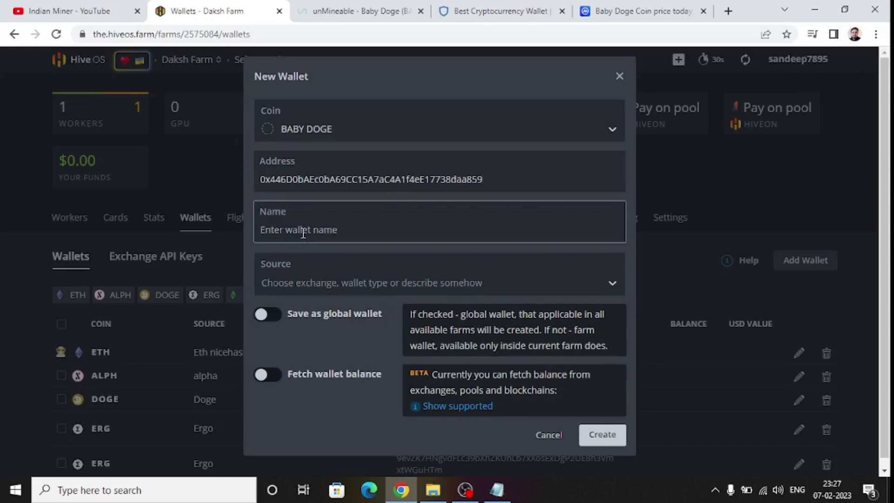
pyautogui.write('BABY ')
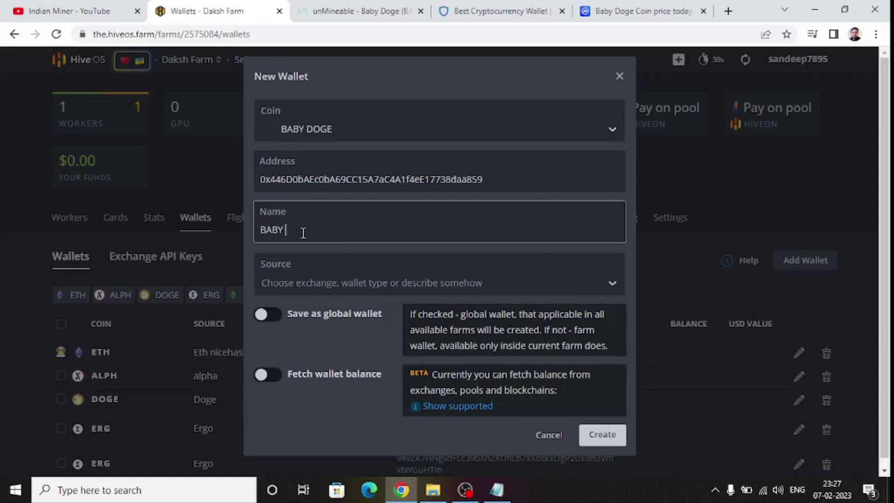
pyautogui.write('DOGE')
pyautogui.click(602, 436)
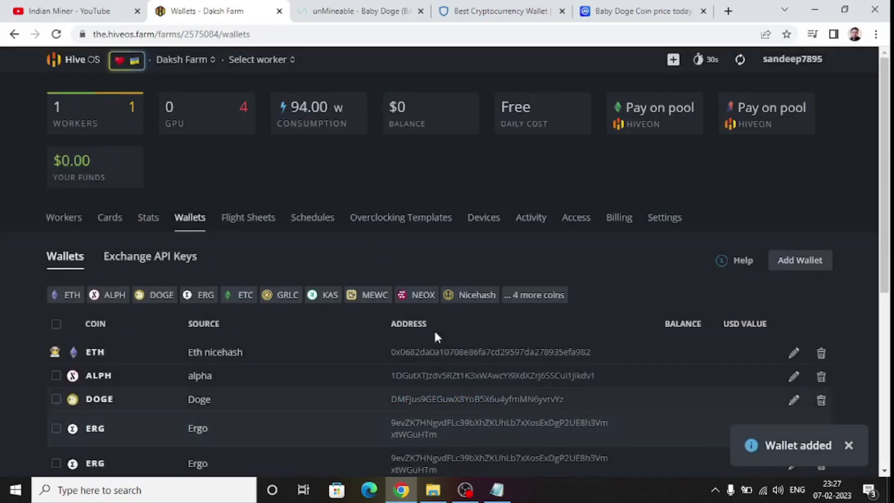
# Start a new flight sheet using coin BABY DOGE and the BABY DOGE wallet.
pyautogui.click(242, 221)
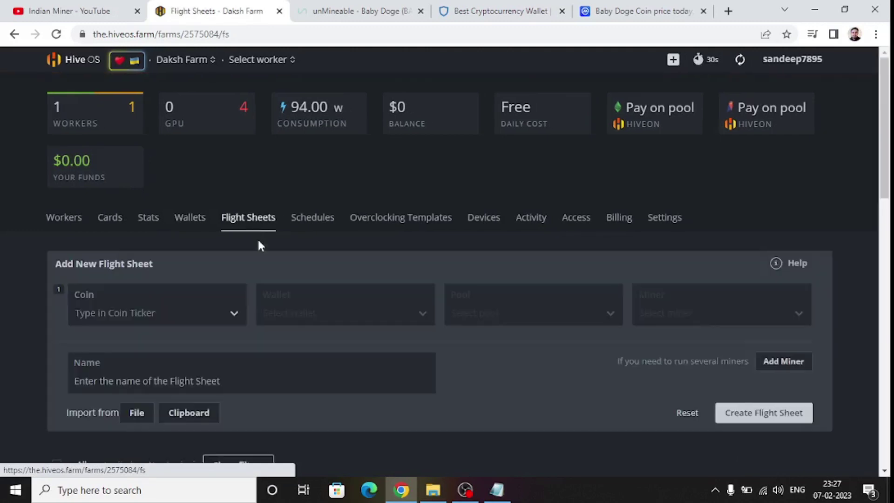
pyautogui.click(224, 312)
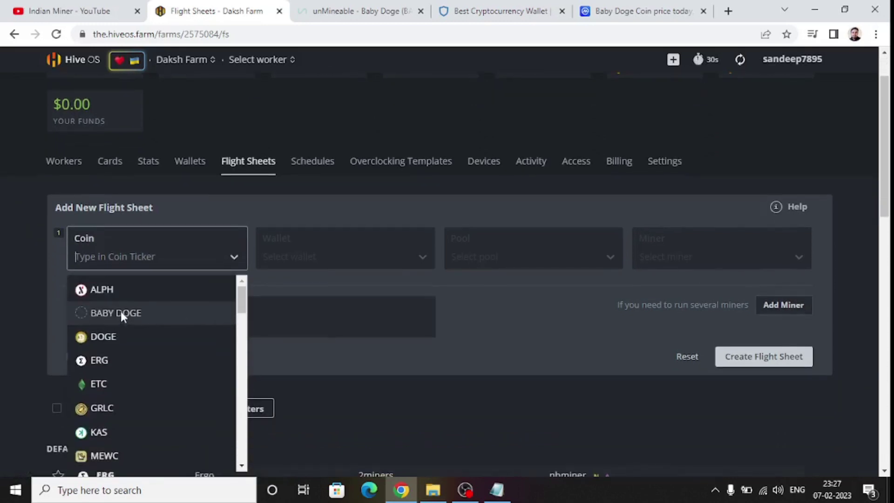
pyautogui.scroll(-10, 196, 346)
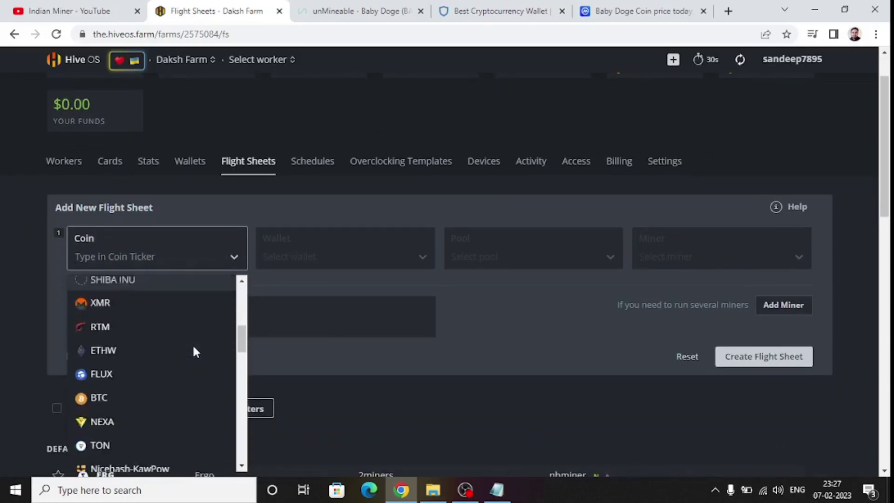
pyautogui.scroll(-8, 195, 352)
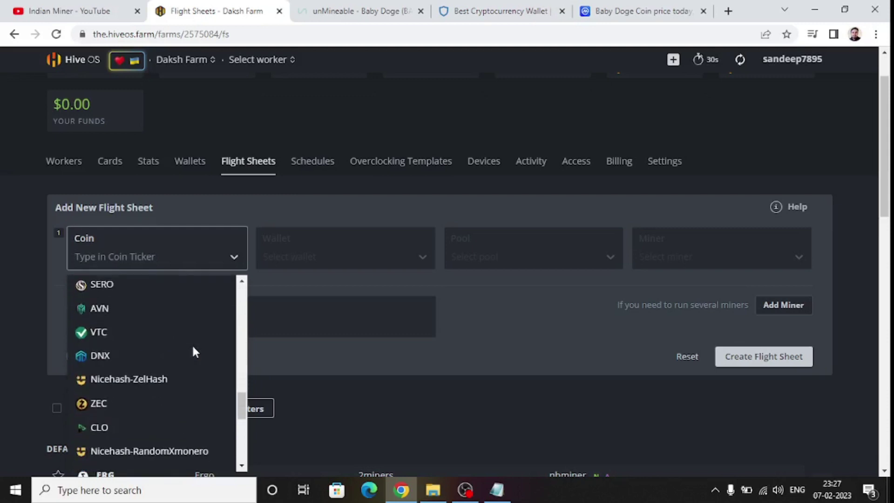
pyautogui.scroll(-2, 194, 354)
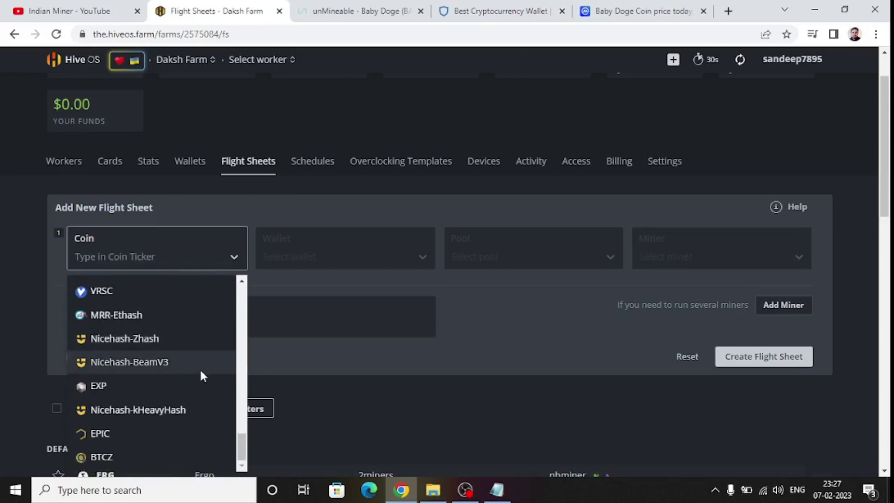
pyautogui.scroll(1, 203, 380)
pyautogui.scroll(10, 193, 386)
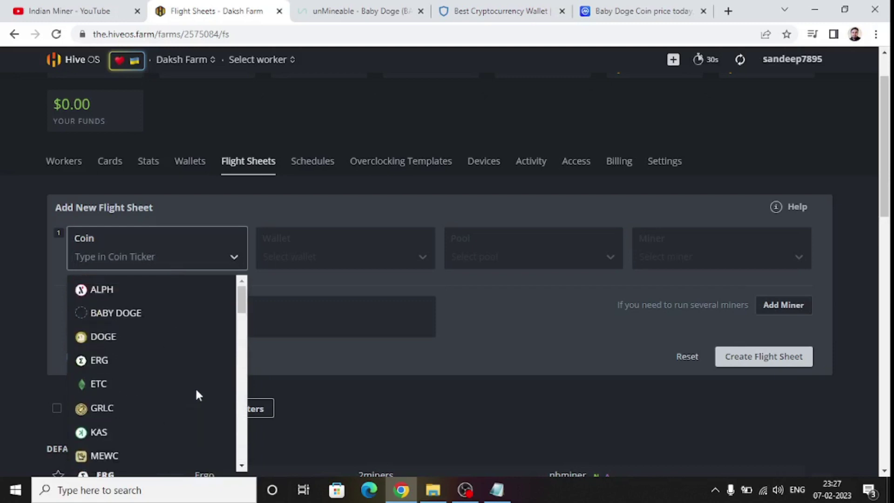
pyautogui.click(120, 314)
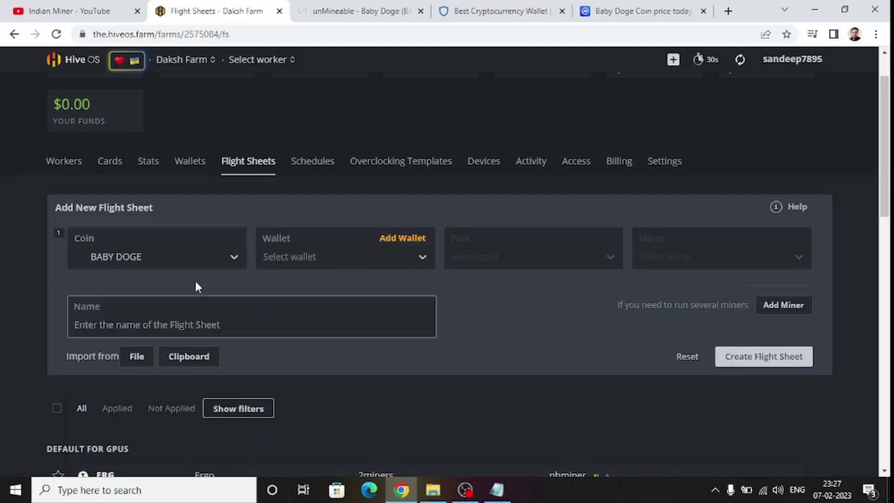
pyautogui.click(314, 258)
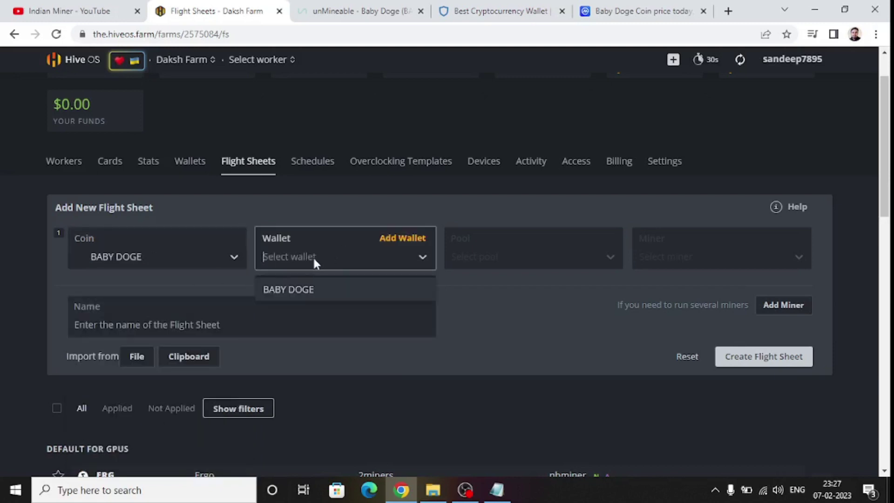
pyautogui.click(307, 288)
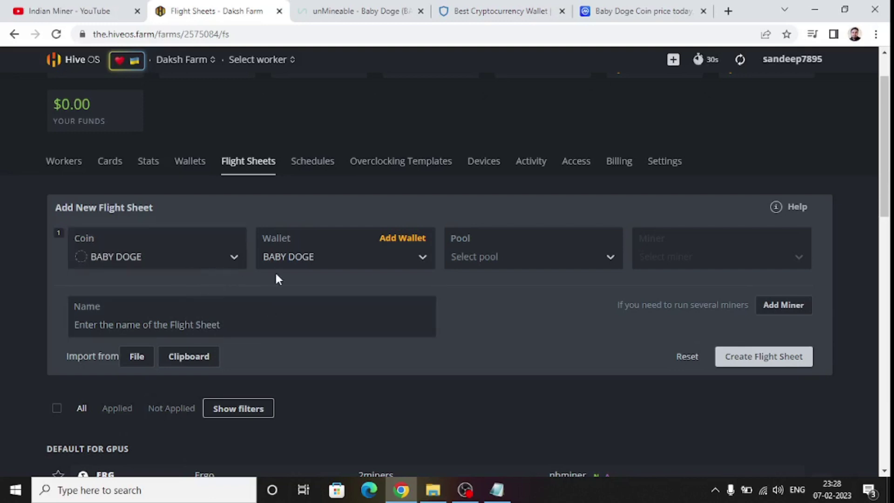
# Set the flight sheet pool to Configure in miner and the miner to T-Rex Miner.
pyautogui.click(475, 256)
pyautogui.click(480, 285)
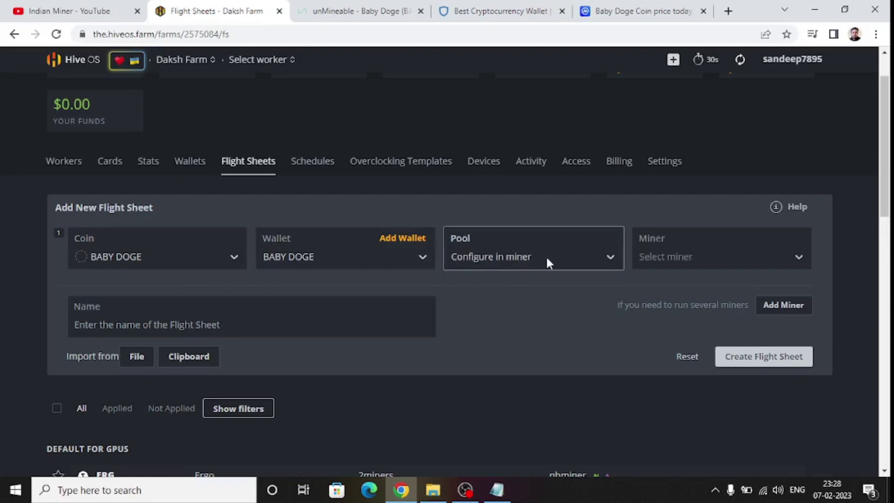
pyautogui.click(690, 255)
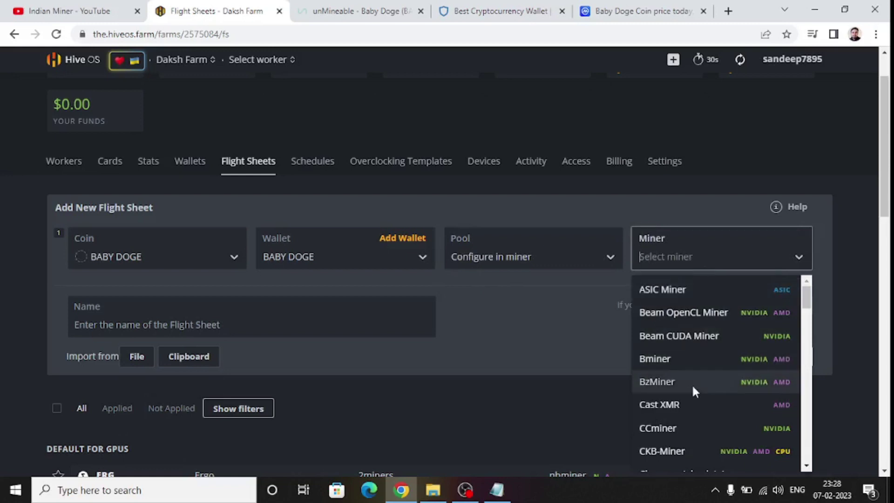
pyautogui.scroll(-10, 695, 348)
pyautogui.scroll(-10, 696, 351)
pyautogui.scroll(-5, 694, 357)
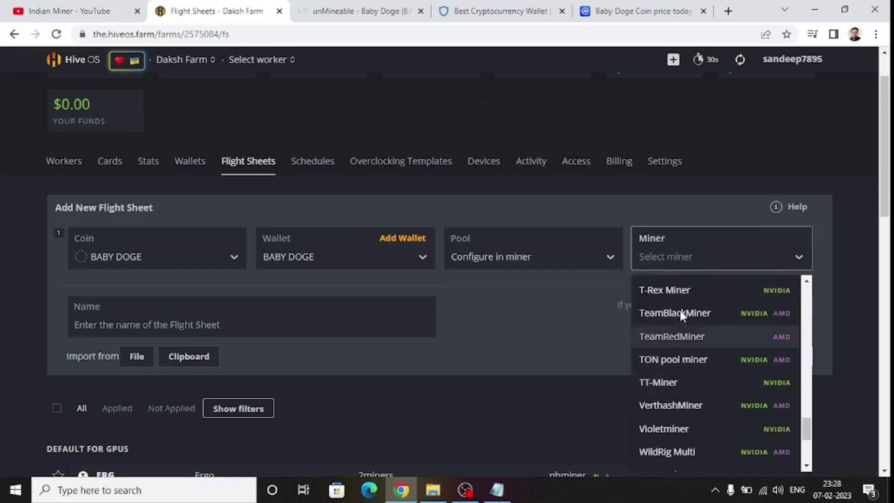
pyautogui.click(679, 289)
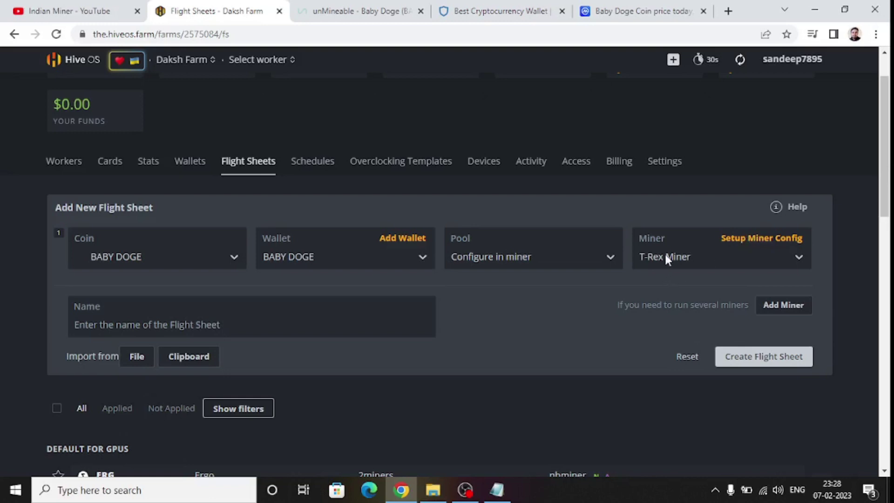
pyautogui.click(760, 239)
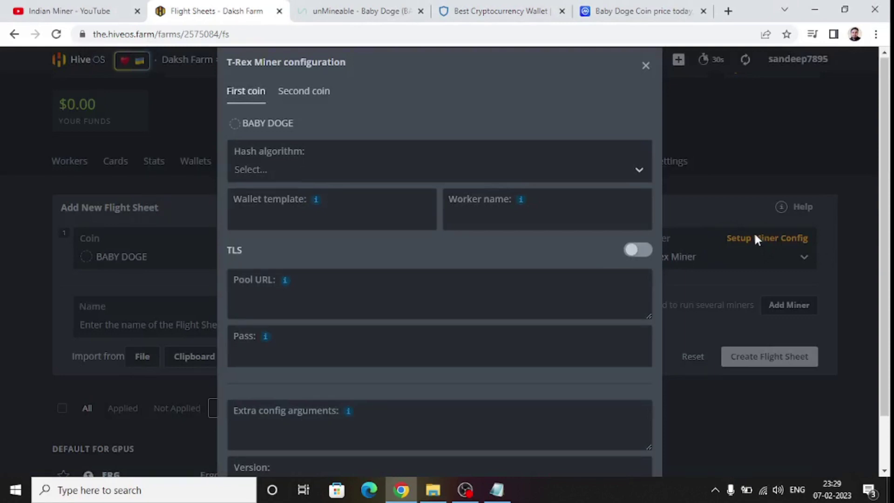
# Set the T-Rex Miner hash algorithm to kawpow.
pyautogui.click(287, 169)
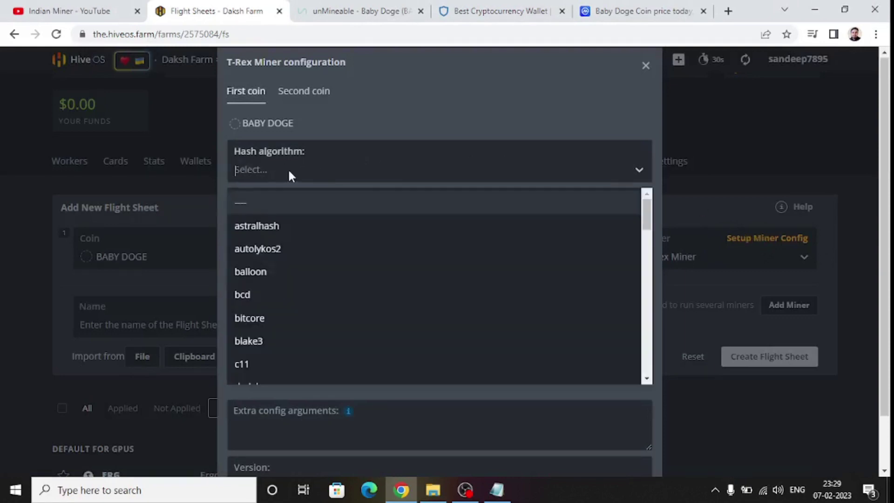
pyautogui.scroll(-10, 303, 291)
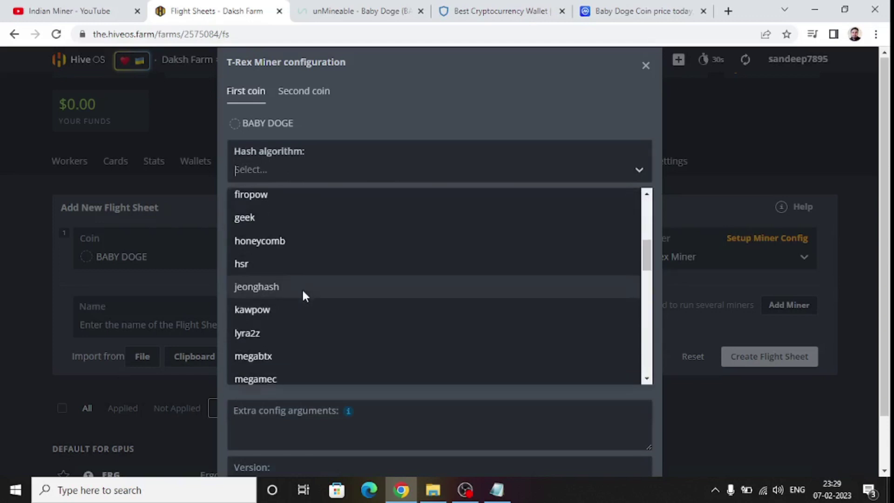
pyautogui.scroll(-10, 298, 303)
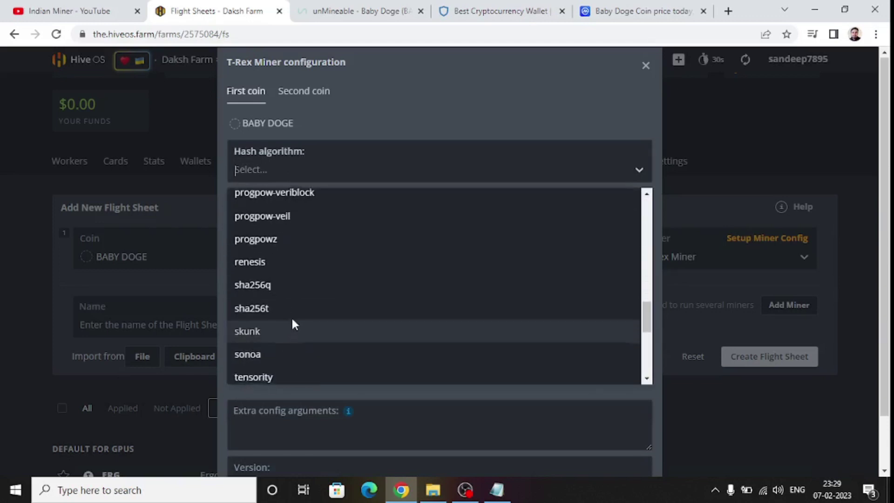
pyautogui.scroll(-2, 292, 314)
pyautogui.scroll(15, 292, 314)
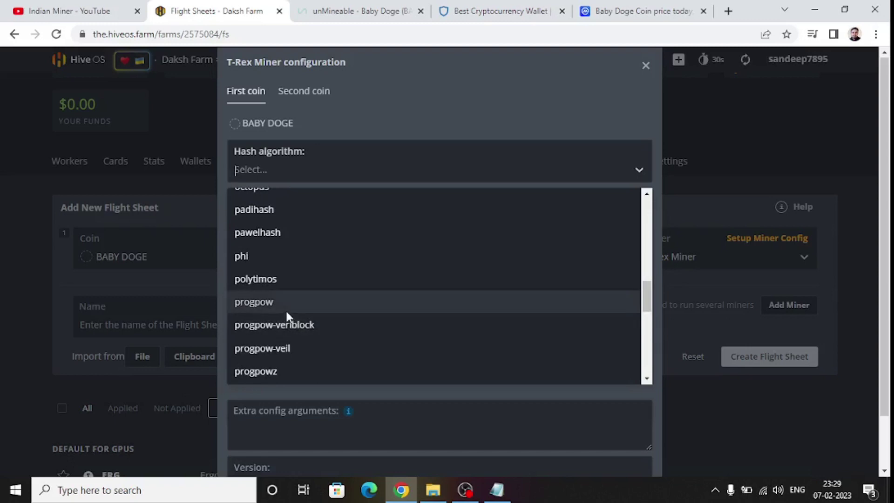
pyautogui.scroll(5, 287, 312)
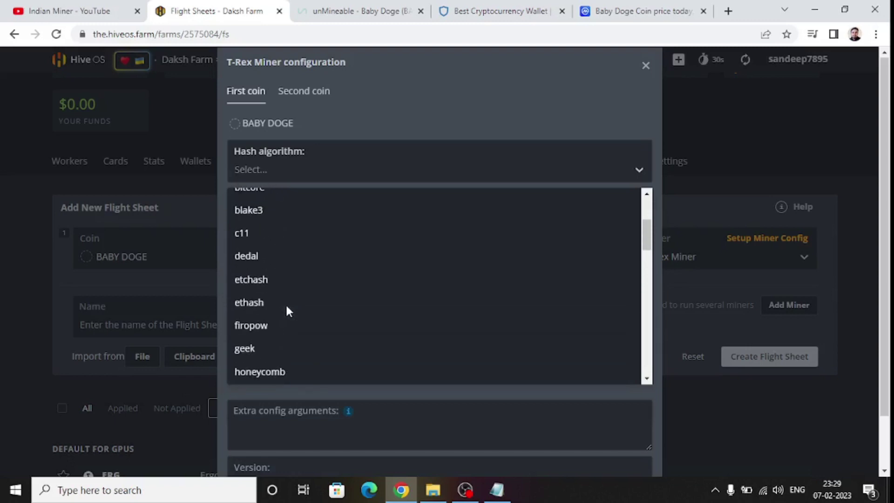
pyautogui.scroll(1, 286, 304)
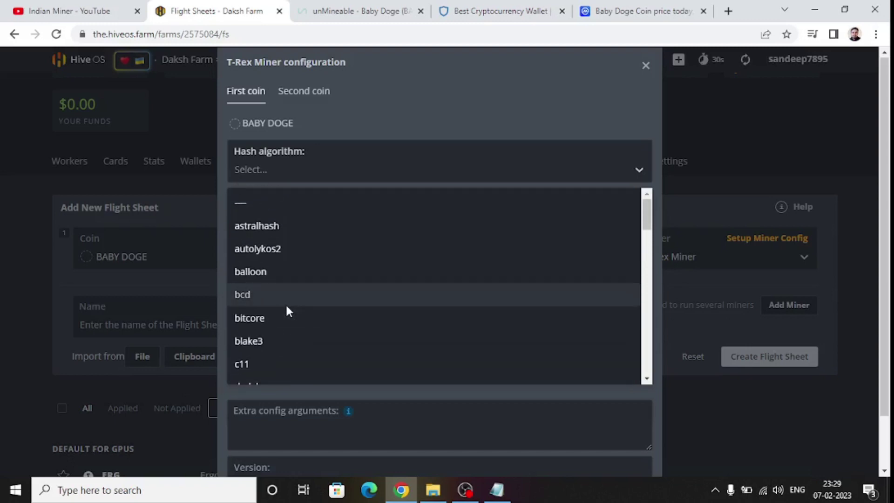
pyautogui.write('K')
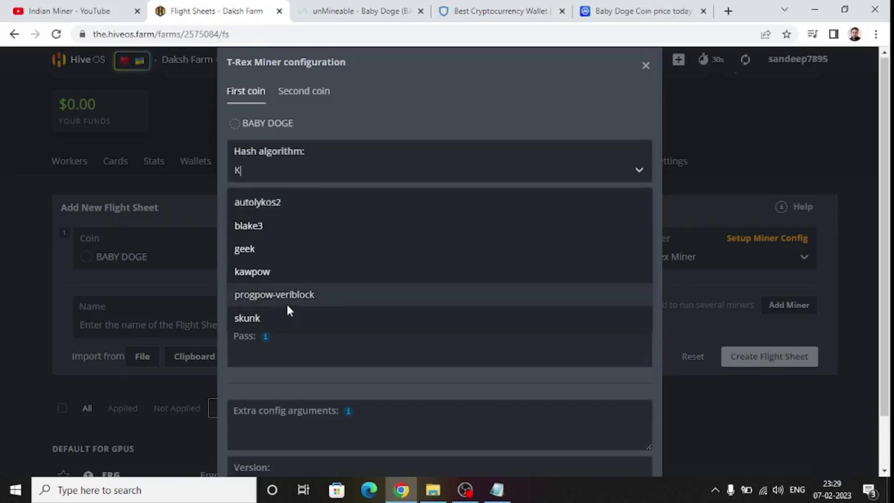
pyautogui.click(278, 280)
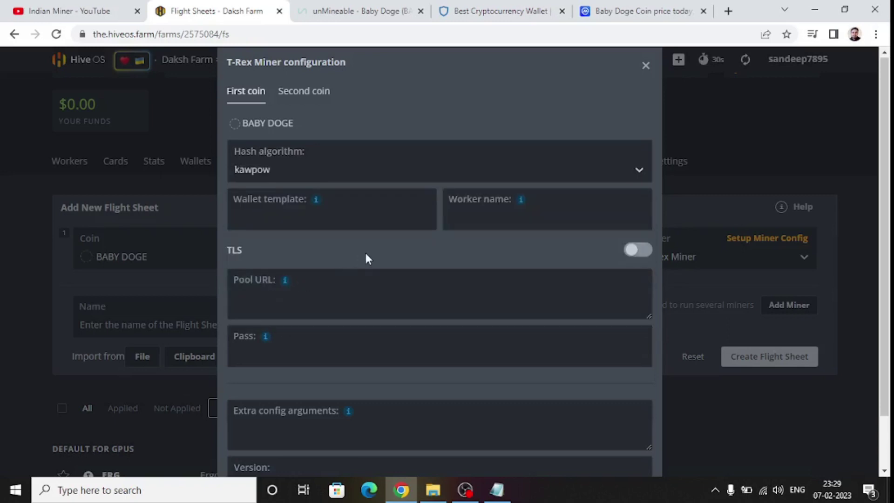
# Focus the Wallet template field and switch to unMineable's BABYDOGE Kawpow page.
pyautogui.moveTo(315, 204)
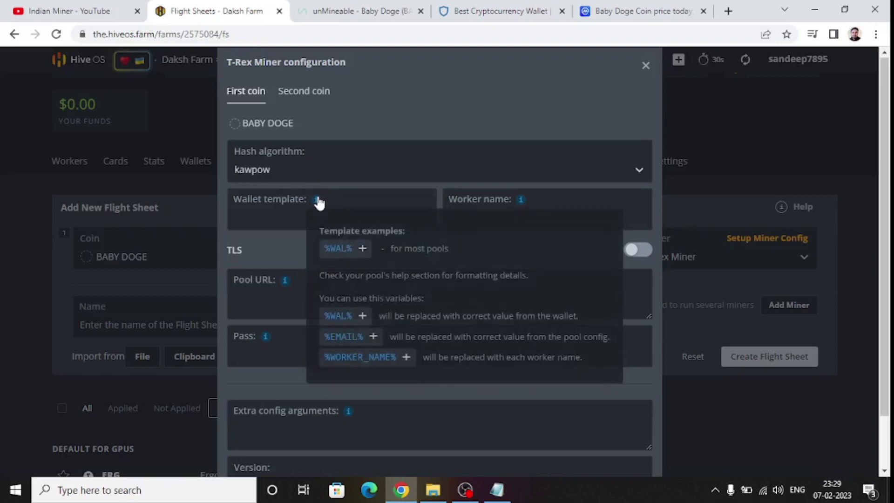
pyautogui.click(267, 213)
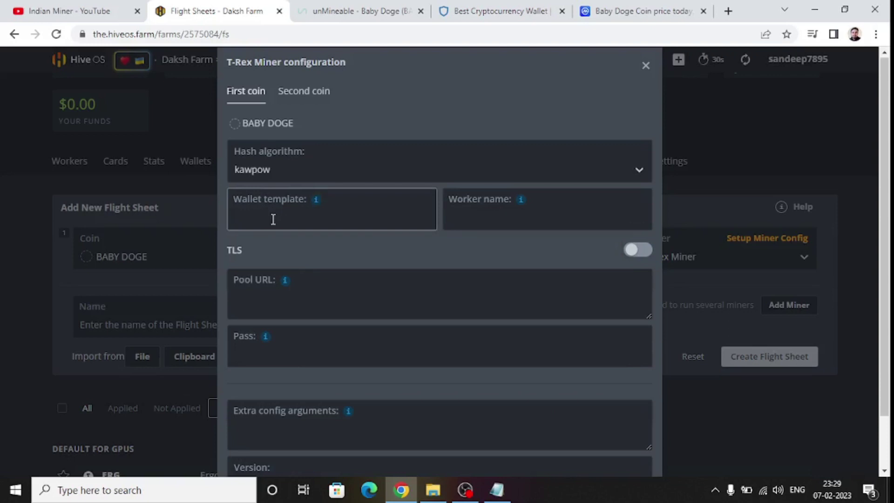
pyautogui.click(328, 14)
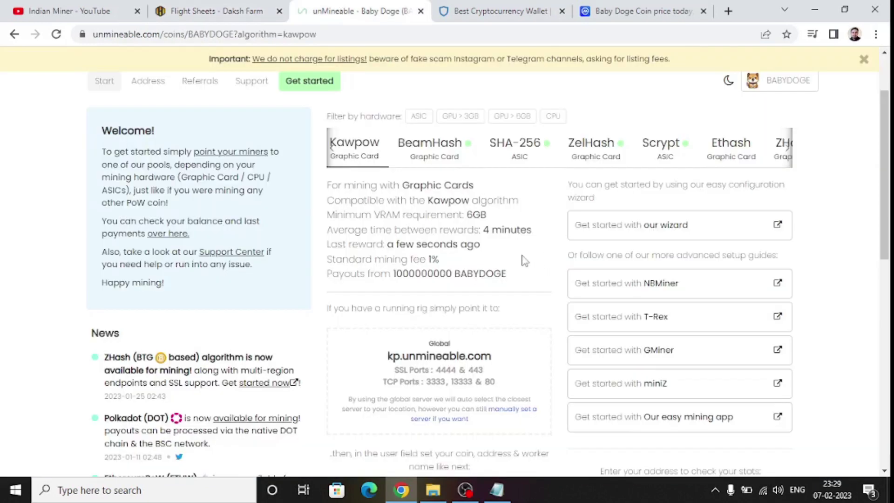
# Browse unMineable's BABYDOGE page and expand the regional Kawpow server list including Asia.
pyautogui.scroll(-7, 525, 260)
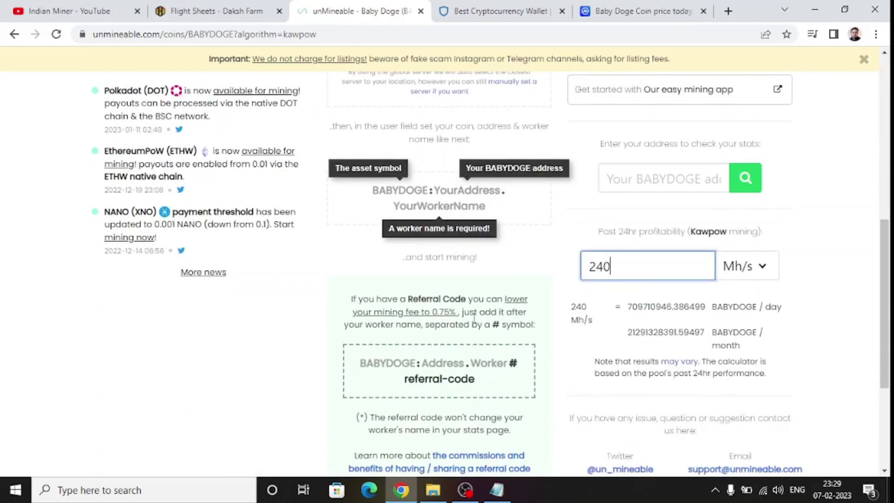
pyautogui.moveTo(387, 371)
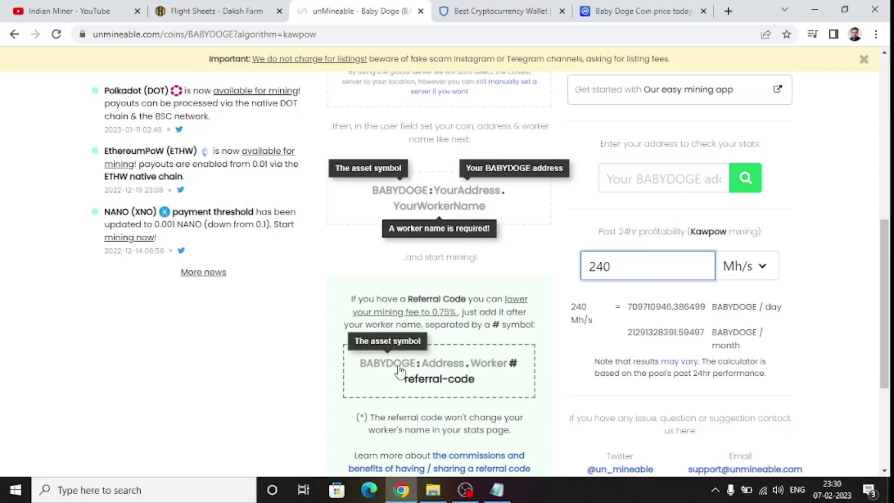
pyautogui.moveTo(425, 372)
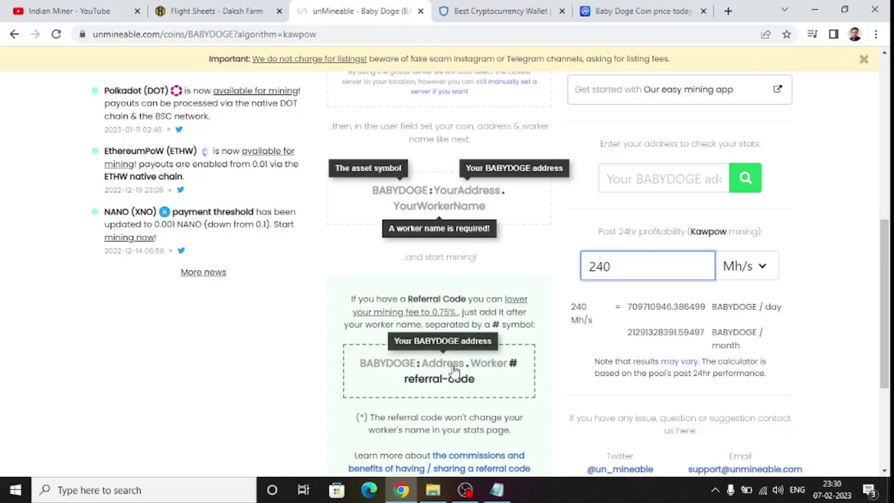
pyautogui.moveTo(493, 371)
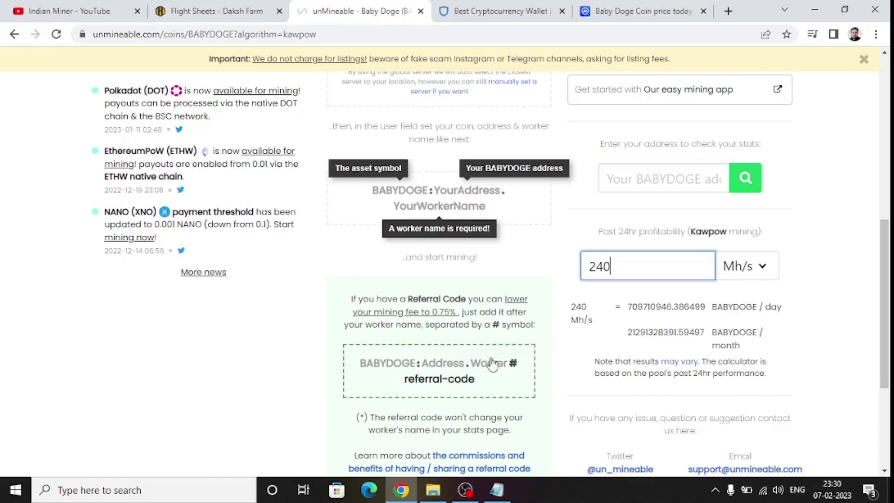
pyautogui.scroll(-3, 494, 369)
pyautogui.scroll(4, 493, 379)
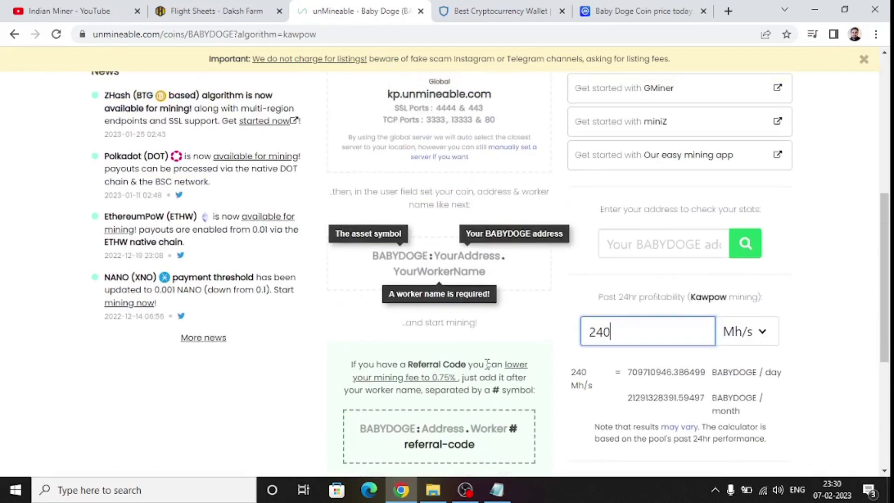
pyautogui.click(507, 152)
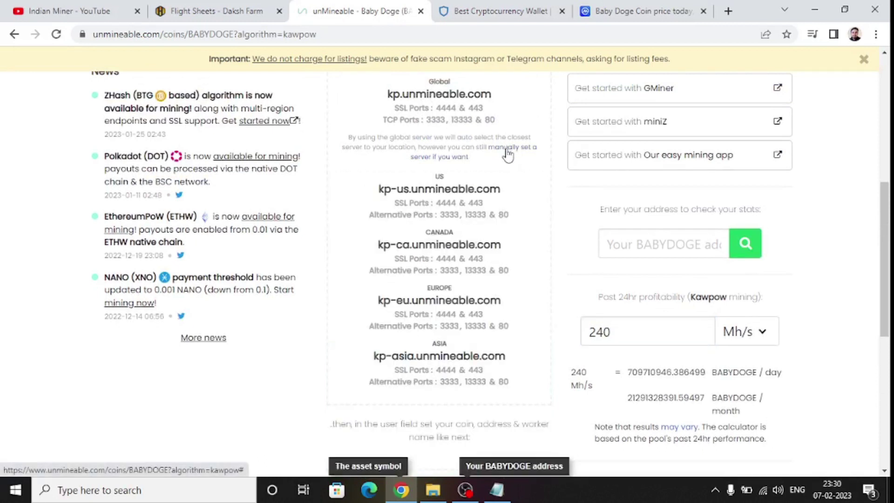
# Select the BABYDOGE: prefix in the worker format and return to Hive OS.
pyautogui.scroll(-5, 533, 257)
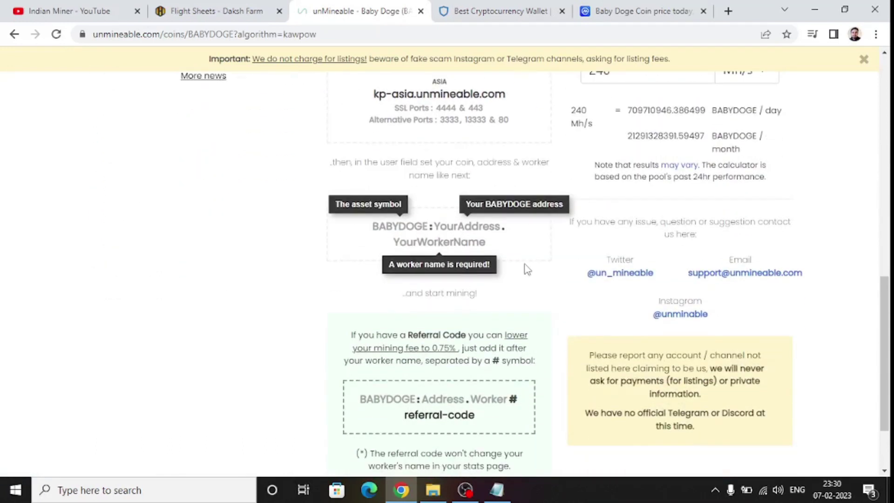
pyautogui.moveTo(375, 226); pyautogui.dragTo(434, 234)
pyautogui.hotkey('ctrl', 'c')
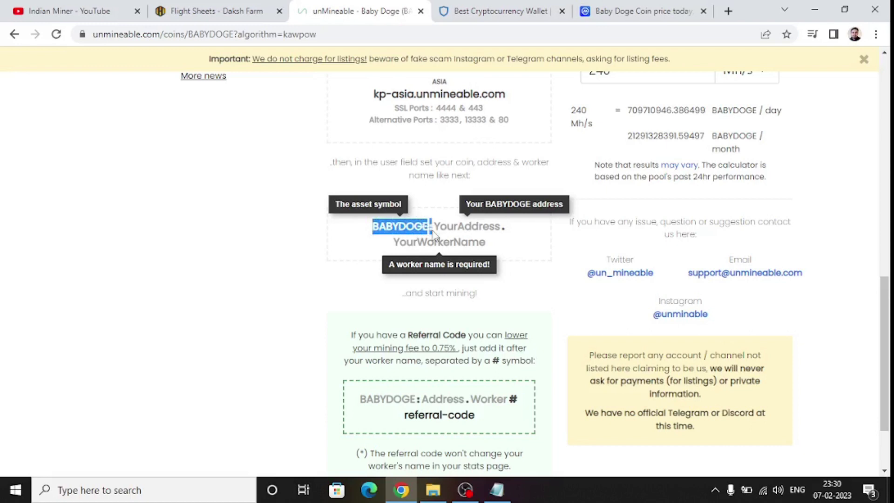
pyautogui.click(248, 17)
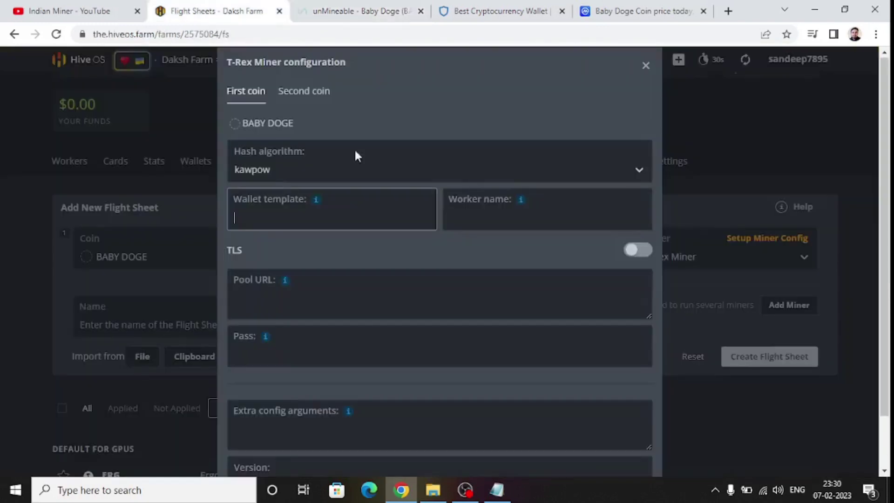
# Paste BABYDOGE: followed by the Notepad wallet address into the Wallet template.
pyautogui.click(366, 208)
pyautogui.hotkey('ctrl', 'v')
pyautogui.click(498, 496)
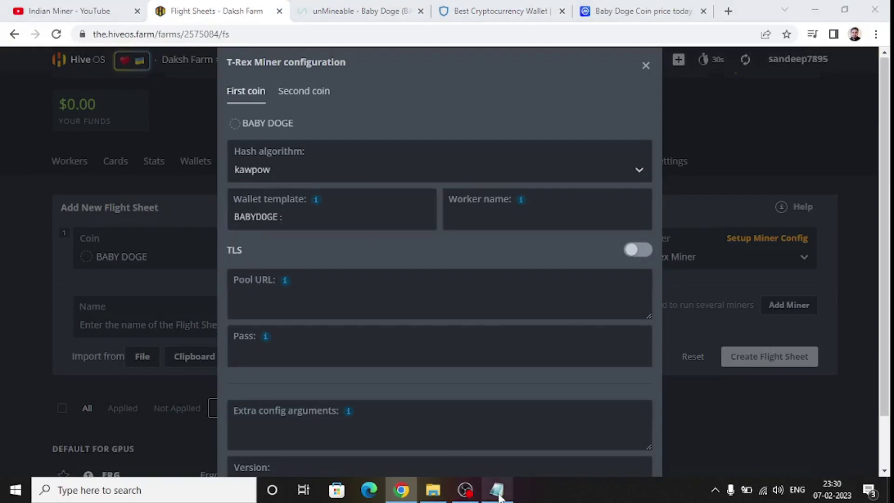
pyautogui.rightClick(199, 98)
pyautogui.click(224, 131)
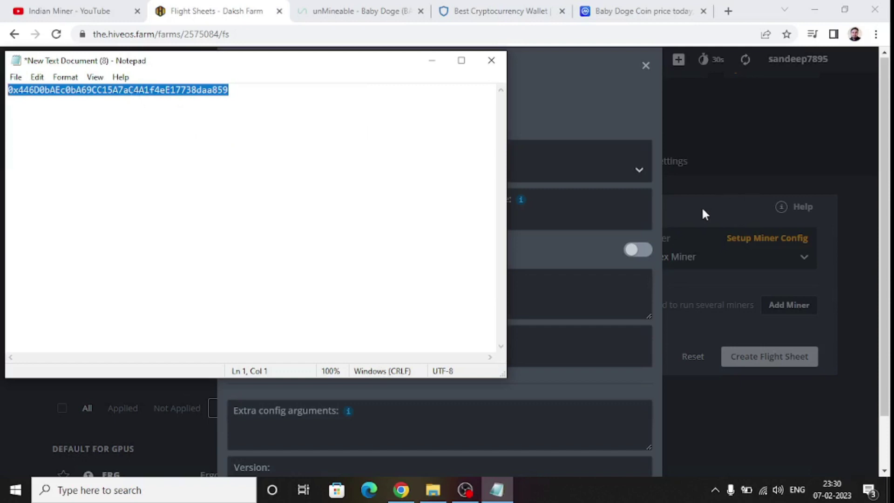
pyautogui.click(561, 205)
pyautogui.click(331, 222)
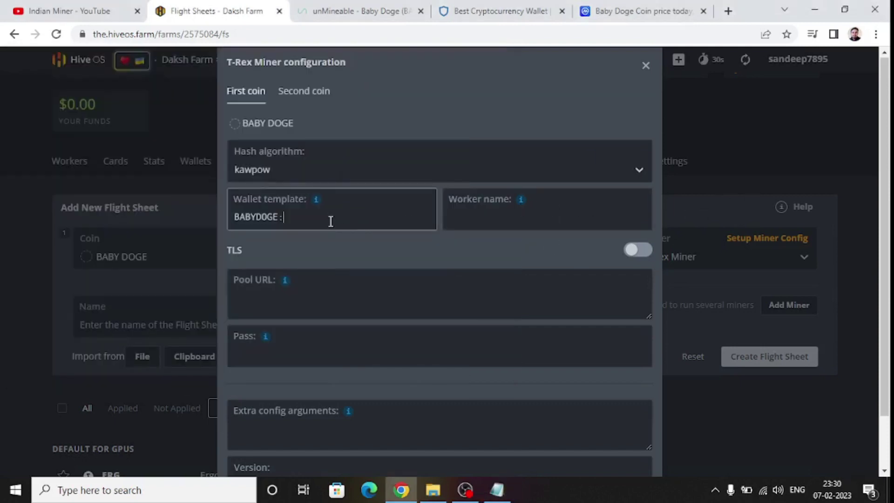
pyautogui.hotkey('ctrl', 'v')
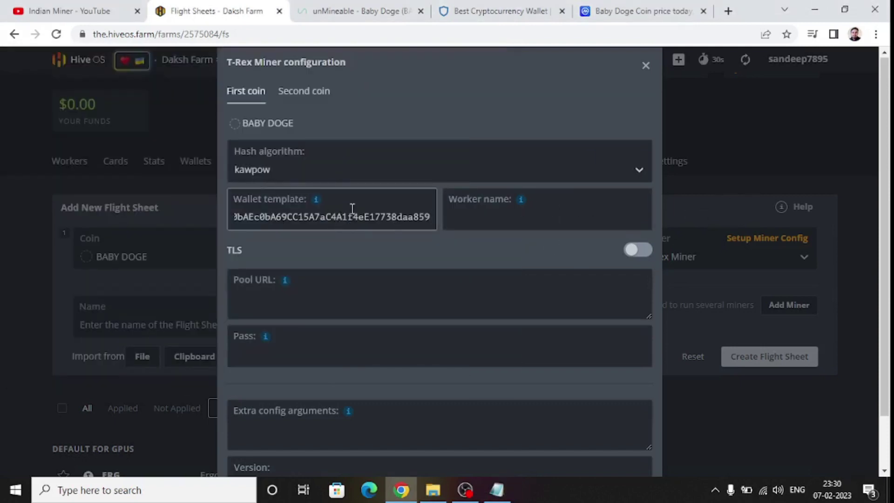
# Append .%WORKER_NAME% to the wallet template and review the full string.
pyautogui.moveTo(317, 201)
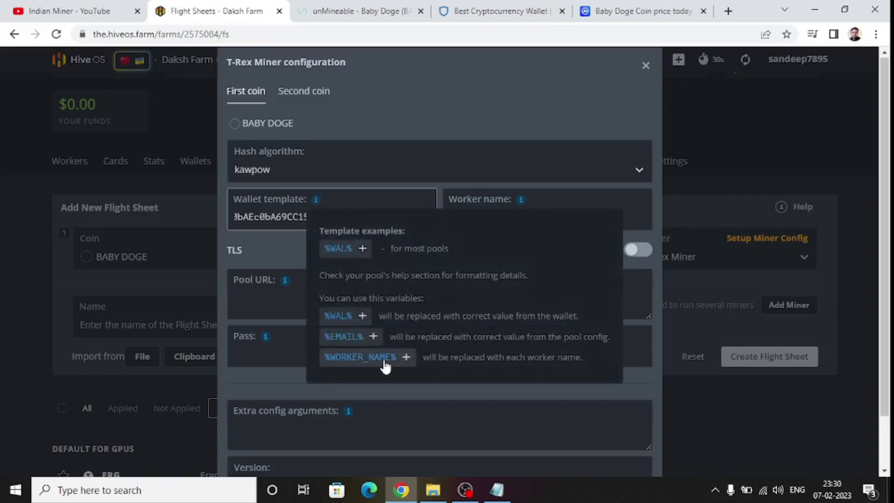
pyautogui.click(383, 365)
pyautogui.moveTo(360, 217); pyautogui.dragTo(432, 223)
pyautogui.click(426, 227)
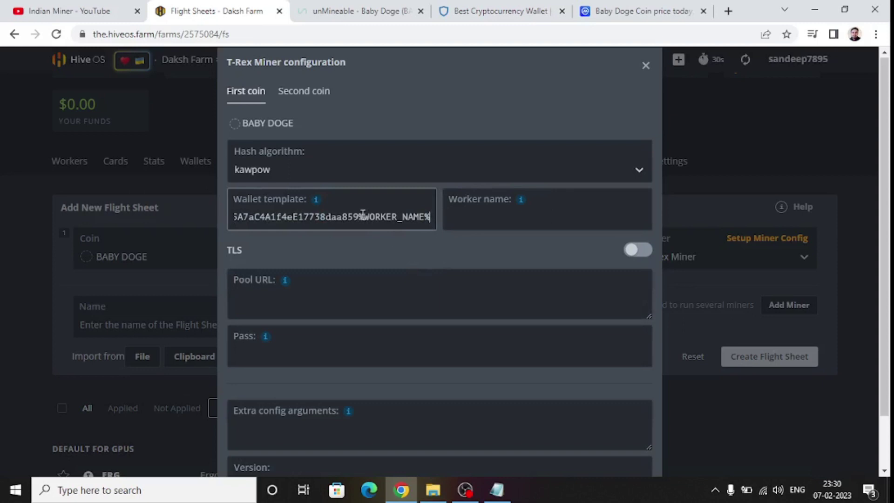
pyautogui.press('Left')
pyautogui.press('Left')
pyautogui.press('Left')
pyautogui.press('Left')
pyautogui.press('Left')
pyautogui.press('Left')
pyautogui.press('Left')
pyautogui.press('Left')
pyautogui.press('Left')
pyautogui.press('Left')
pyautogui.press('Left')
pyautogui.press('Left')
pyautogui.press('Left')
pyautogui.write('.')
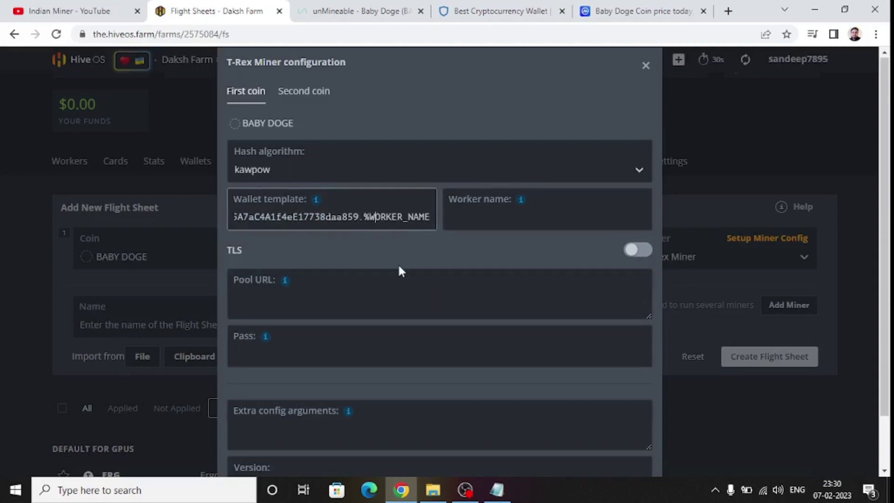
pyautogui.moveTo(281, 217); pyautogui.dragTo(459, 217)
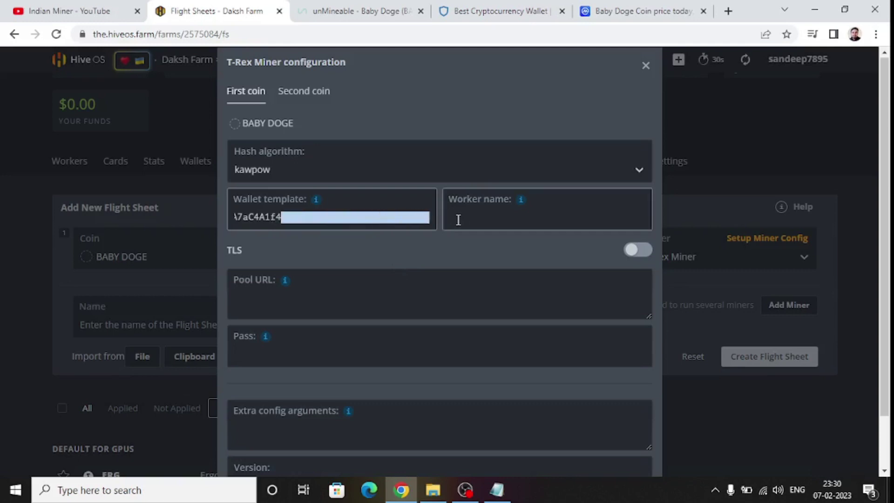
pyautogui.press('Home')
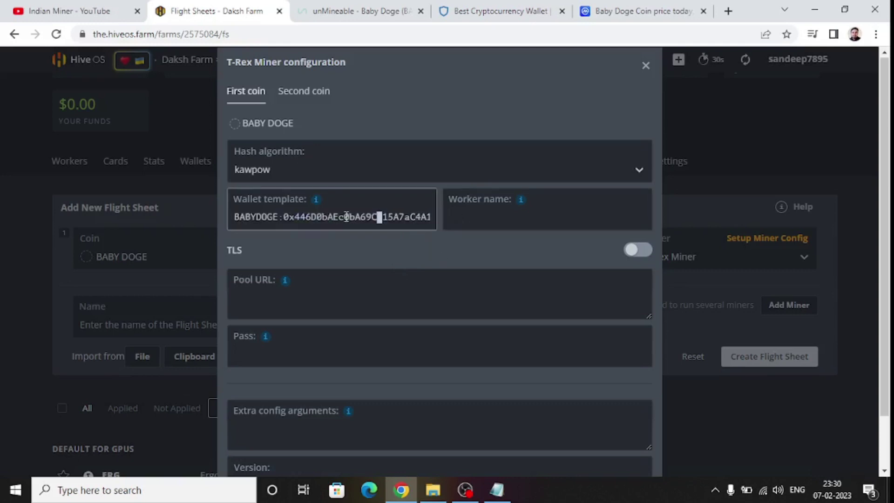
pyautogui.moveTo(379, 217); pyautogui.dragTo(199, 236)
# Set the worker name to %WORKER_NAME%.
pyautogui.click(542, 221)
pyautogui.moveTo(520, 203)
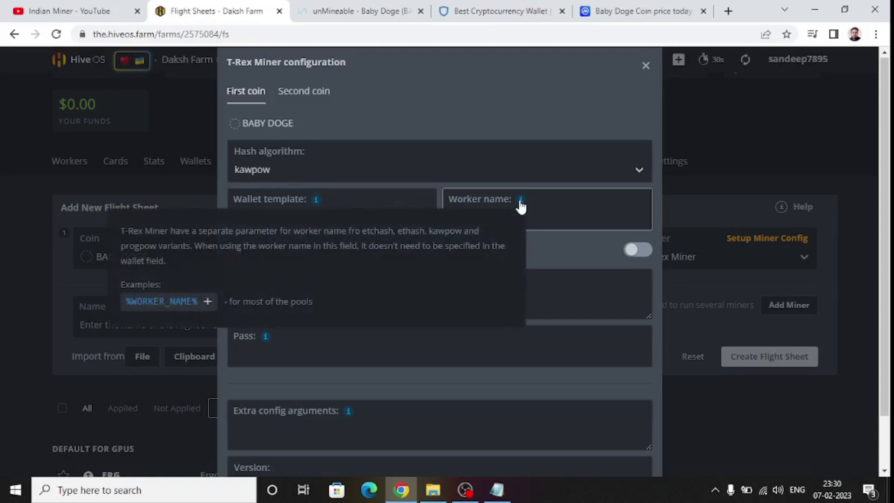
pyautogui.click(188, 305)
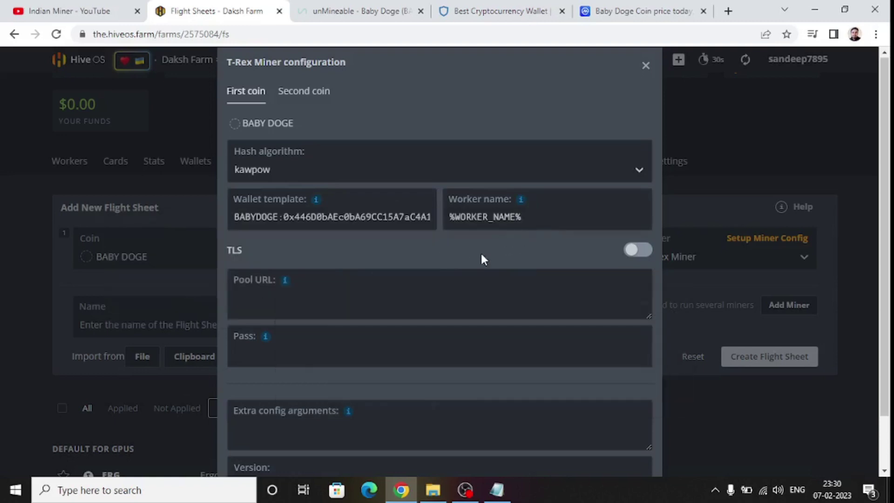
pyautogui.click(287, 291)
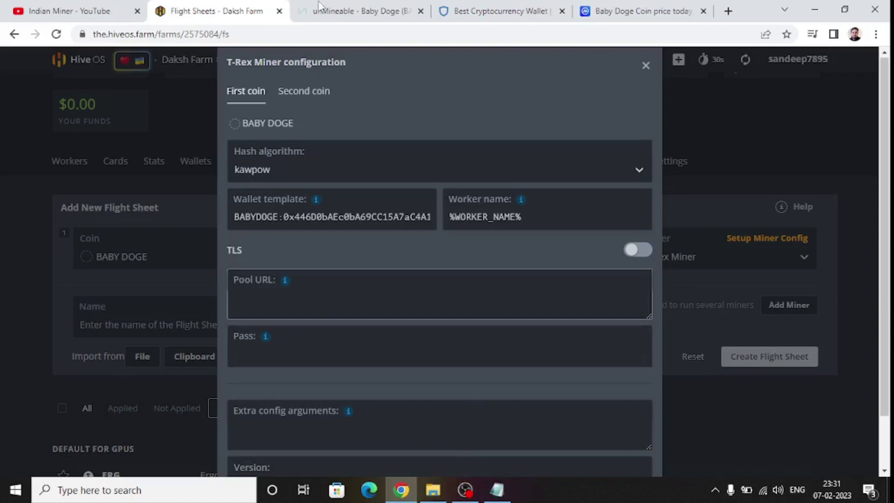
# Copy kp-asia.unmineable.com from unMineable's server list and return to the Hive OS configuration.
pyautogui.hotkey('ctrl', 'Tab')
pyautogui.scroll(6, 464, 220)
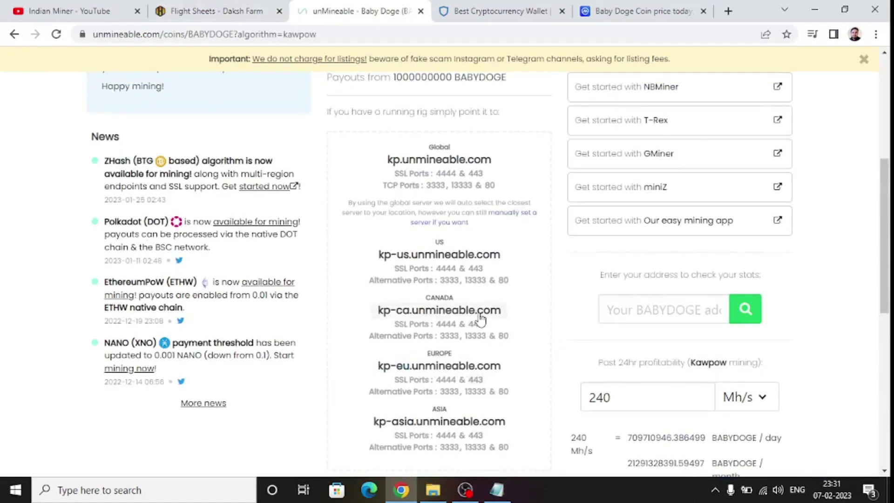
pyautogui.scroll(-1, 448, 366)
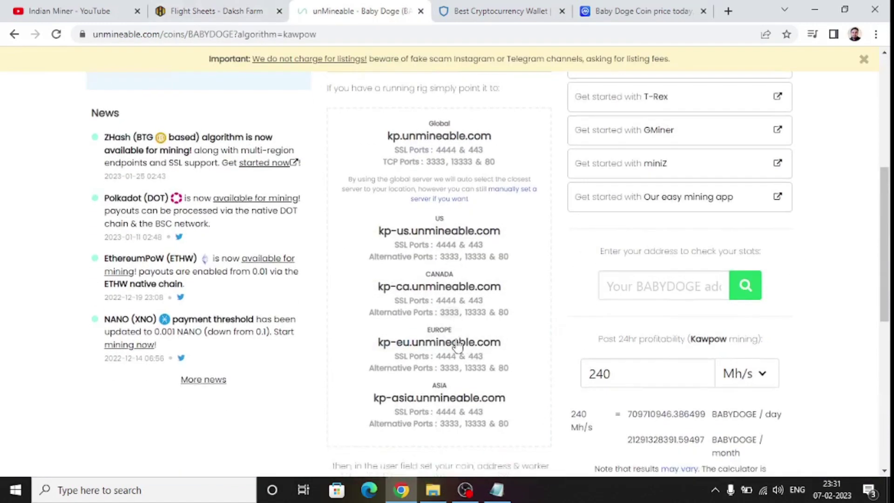
pyautogui.moveTo(373, 360); pyautogui.dragTo(497, 365)
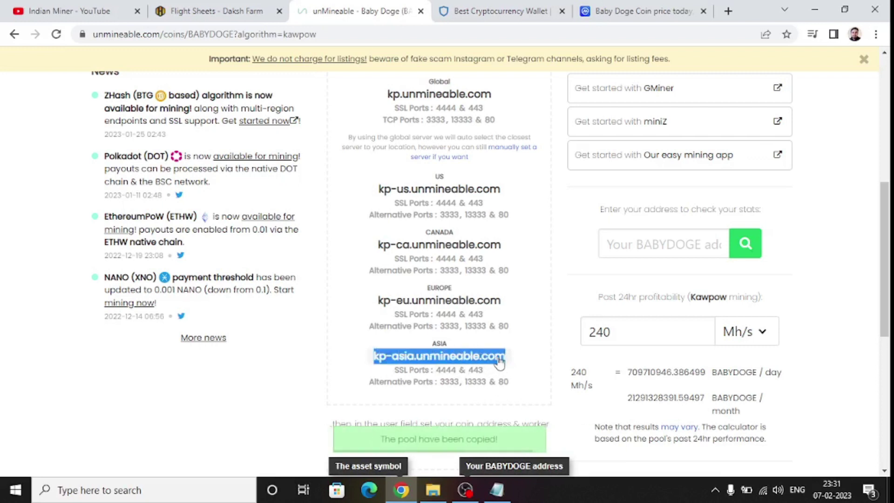
pyautogui.rightClick(440, 359)
pyautogui.click(458, 363)
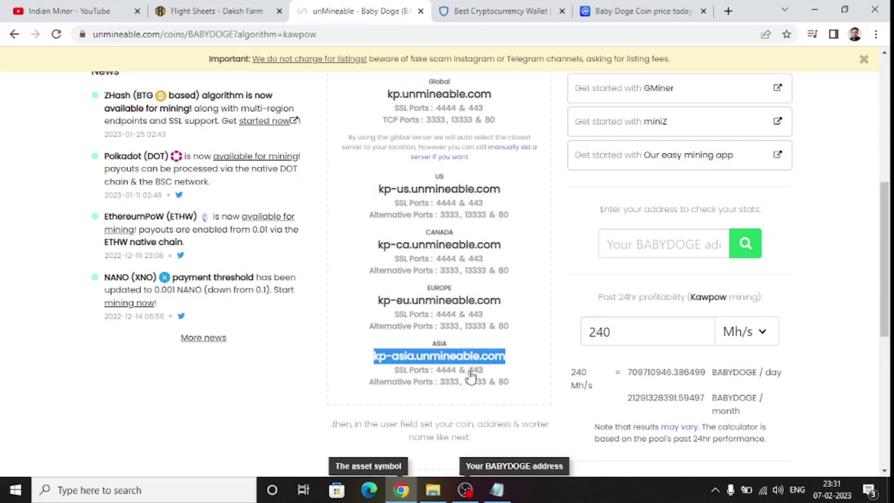
pyautogui.scroll(4, 472, 375)
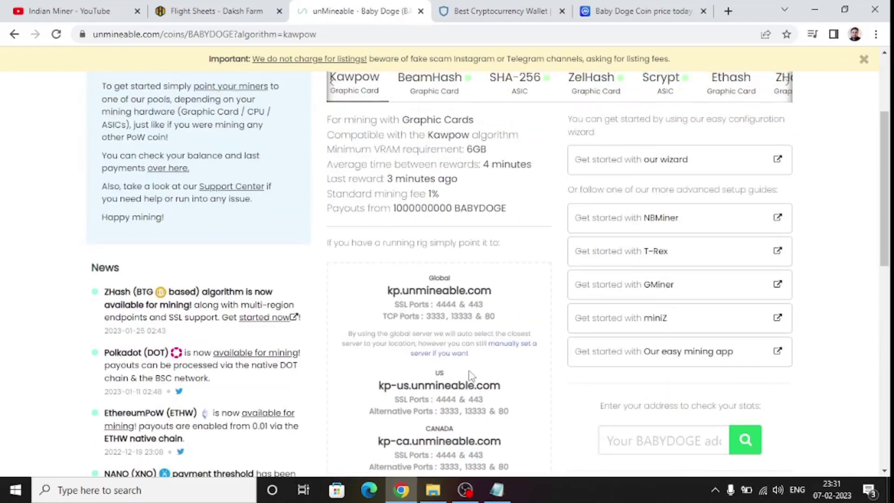
pyautogui.scroll(-5, 470, 376)
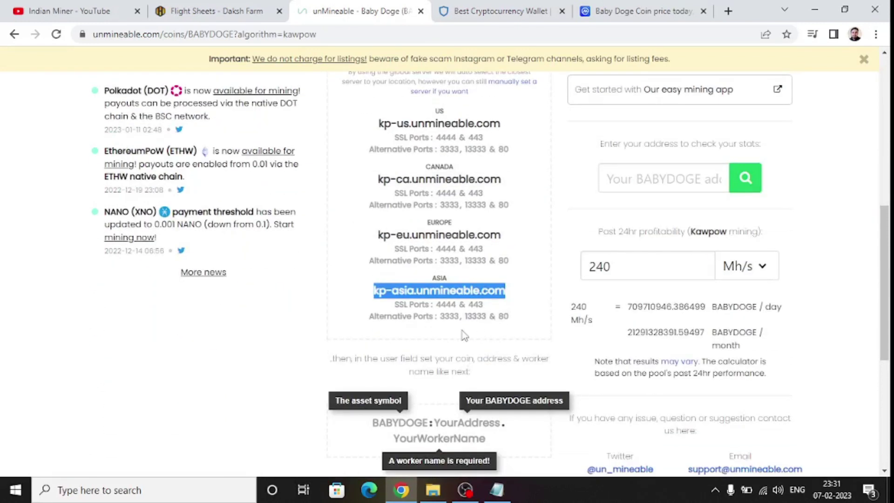
pyautogui.scroll(-6, 464, 335)
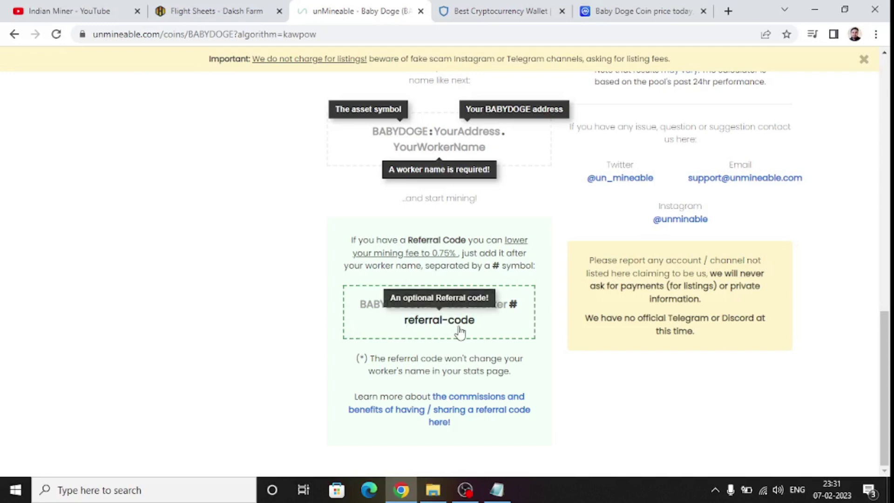
pyautogui.click(205, 10)
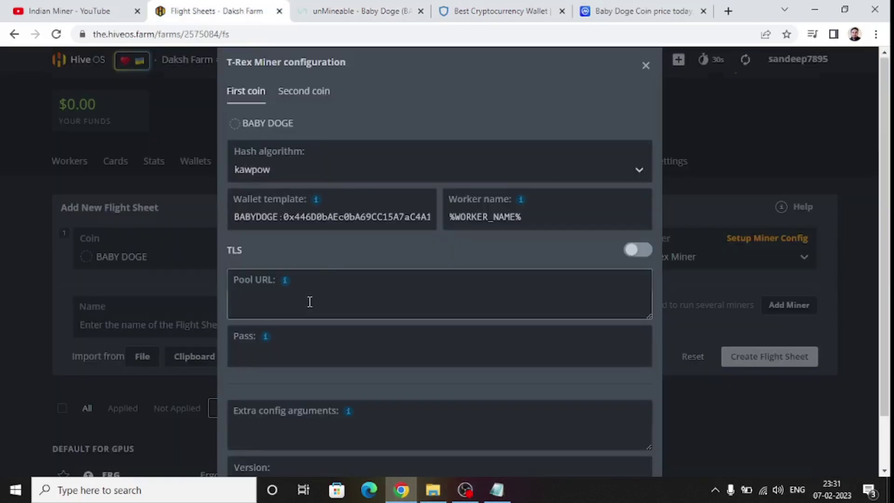
# Set the T-Rex pool URL to kp-asia.unmineable.com:3333 with pass x and apply the miner config.
pyautogui.hotkey('ctrl', 'v')
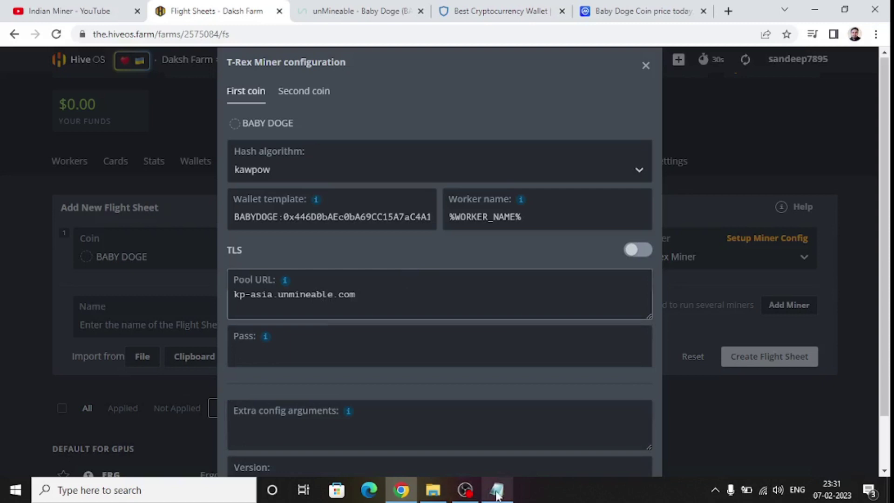
pyautogui.click(355, 10)
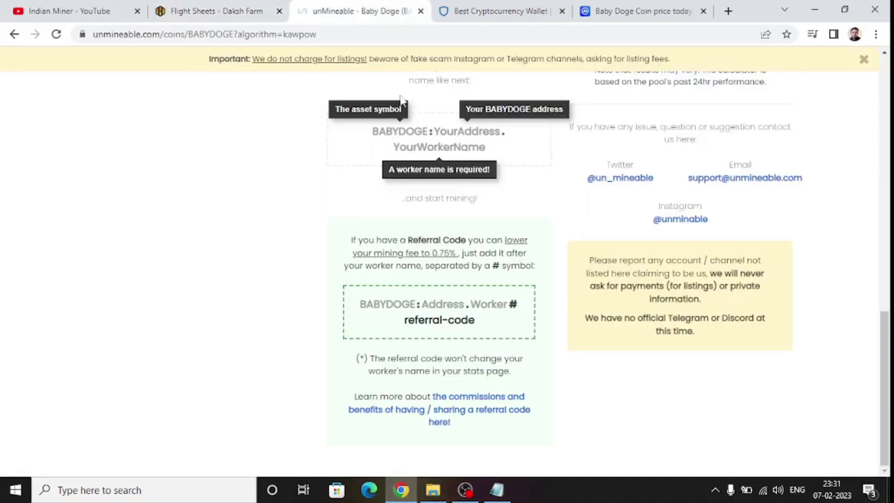
pyautogui.scroll(5, 502, 251)
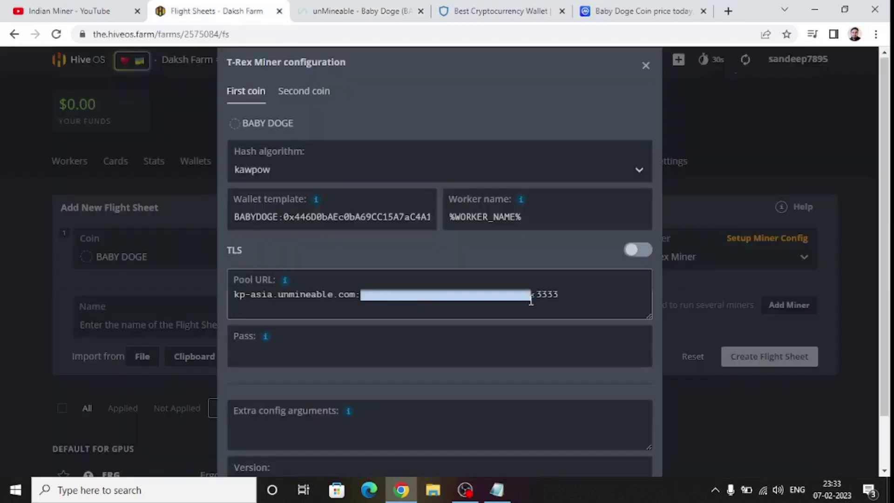
pyautogui.moveTo(531, 302); pyautogui.dragTo(537, 301)
pyautogui.press('BackSpace')
pyautogui.click(419, 342)
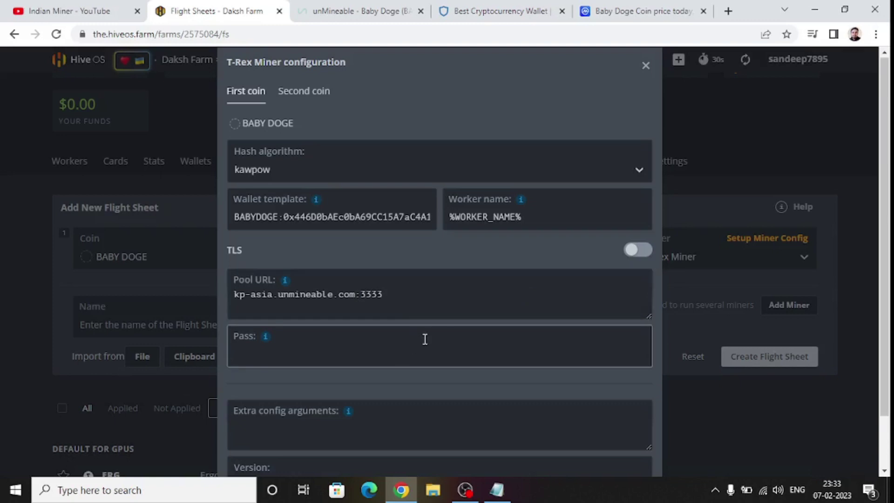
pyautogui.scroll(-2, 424, 339)
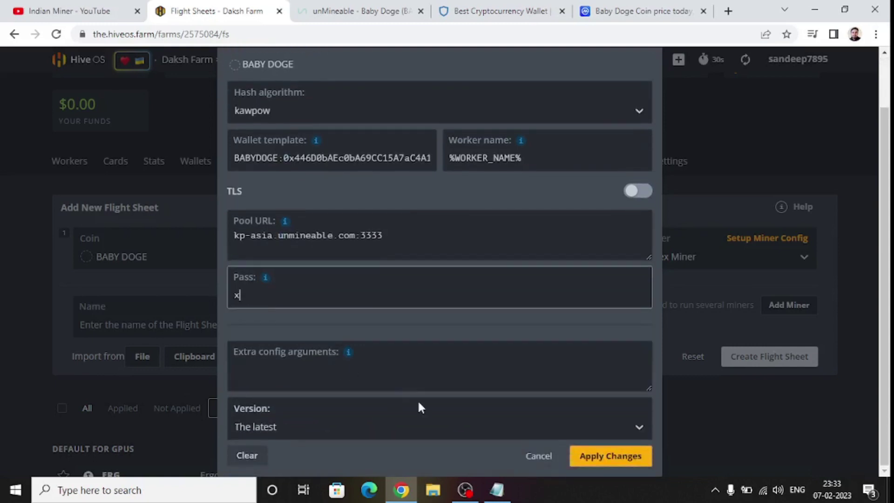
pyautogui.click(619, 458)
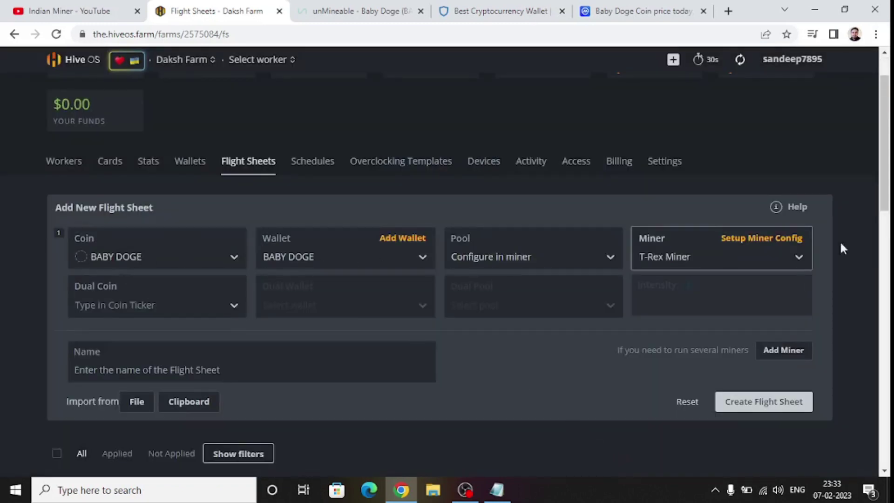
# Create the BABY DOGE flight sheet, then open Rig #5924829 from the Workers list.
pyautogui.click(770, 405)
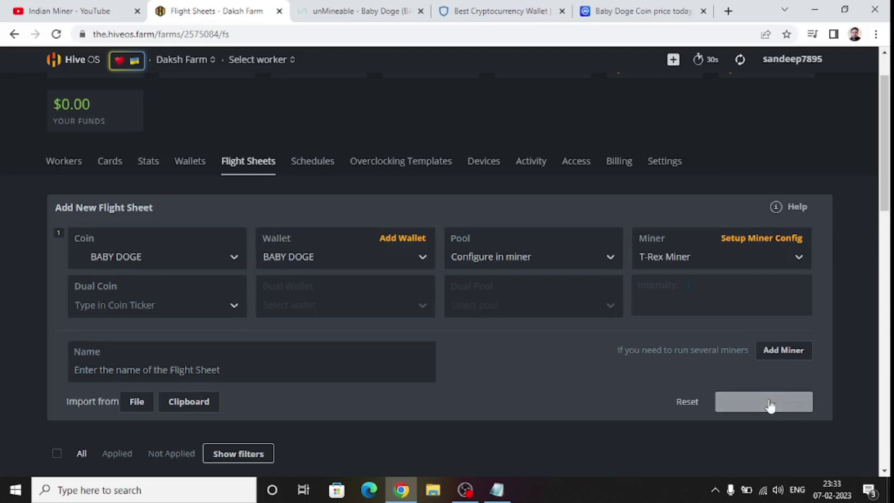
pyautogui.scroll(-10, 771, 406)
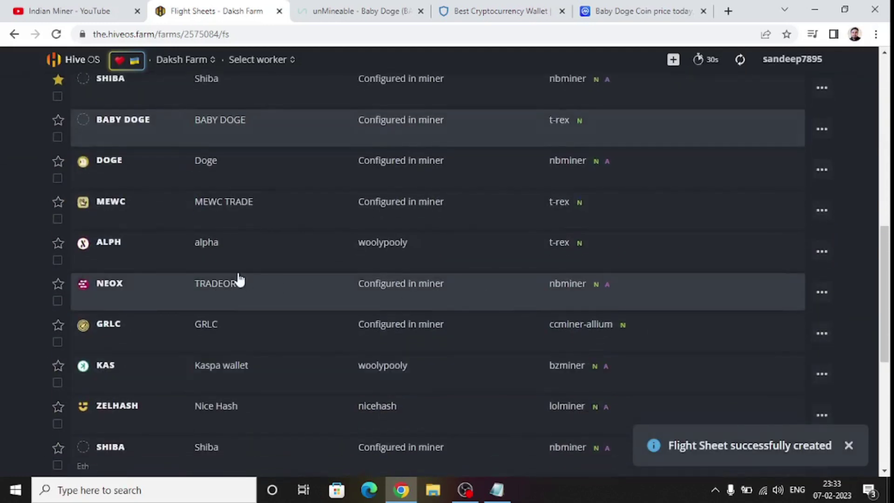
pyautogui.scroll(7, 423, 292)
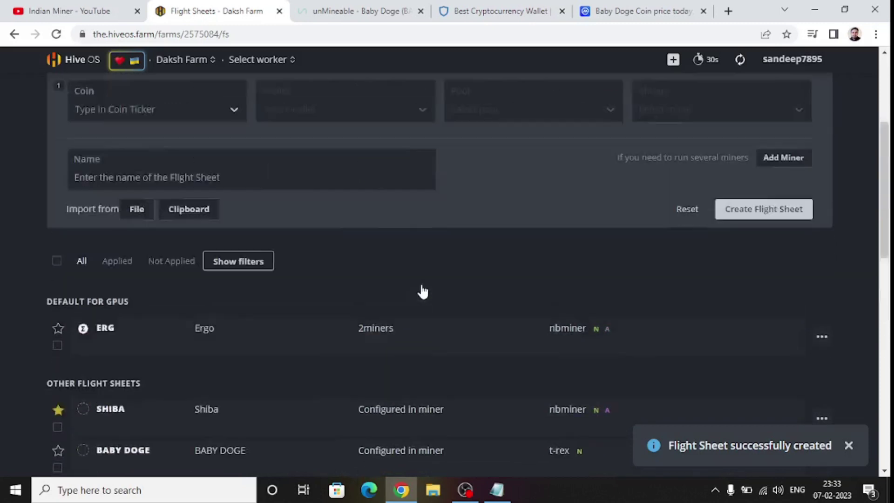
pyautogui.scroll(4, 422, 292)
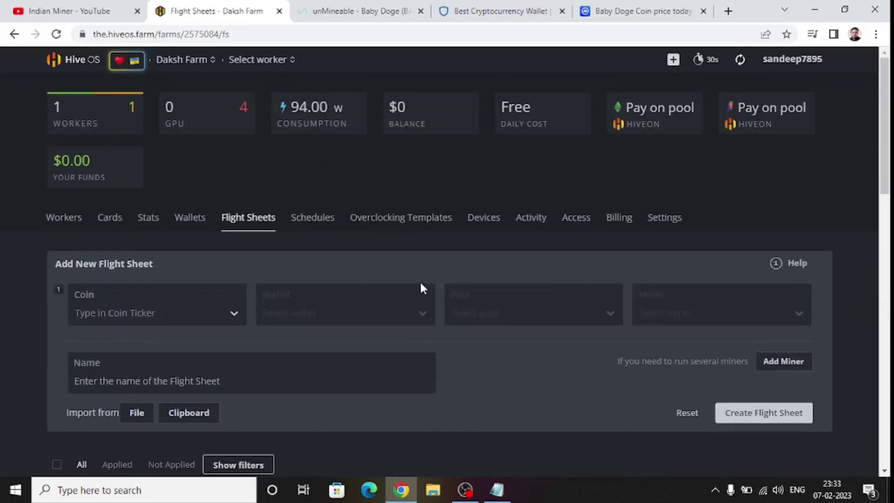
pyautogui.click(73, 218)
pyautogui.click(100, 293)
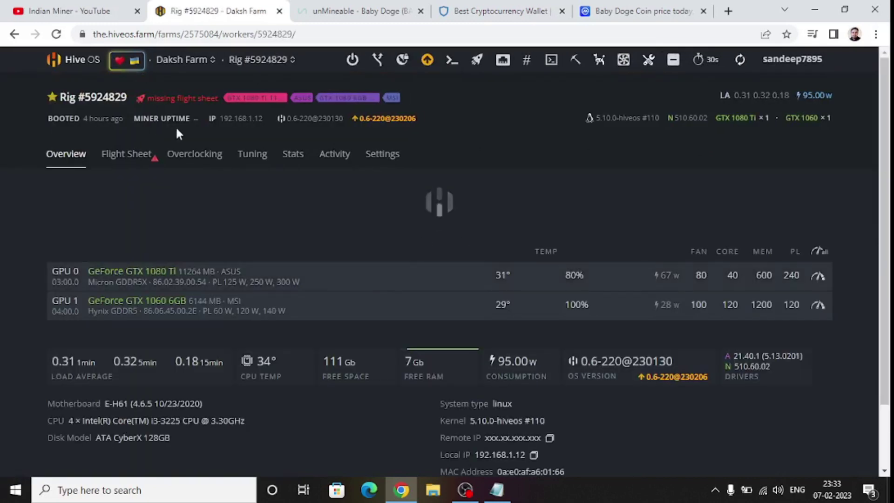
# Launch the BABY DOGE flight sheet on Rig #5924829 and refresh its status.
pyautogui.click(135, 164)
pyautogui.scroll(-3, 154, 228)
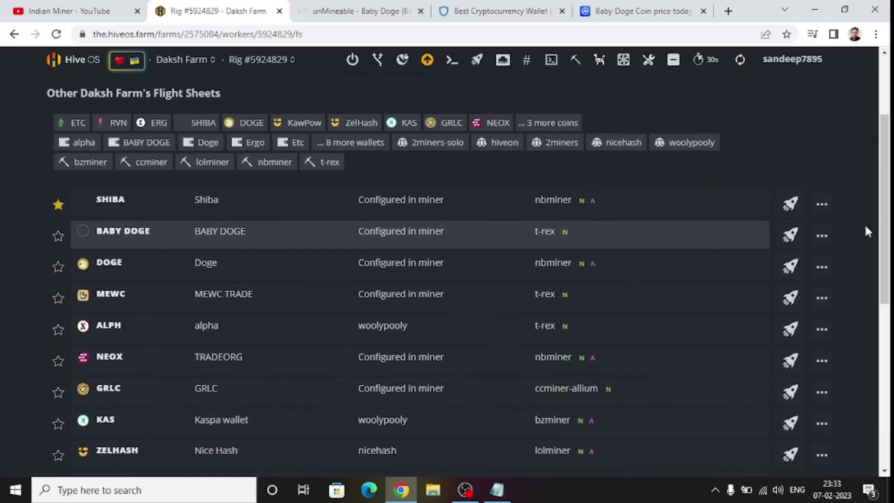
pyautogui.click(791, 236)
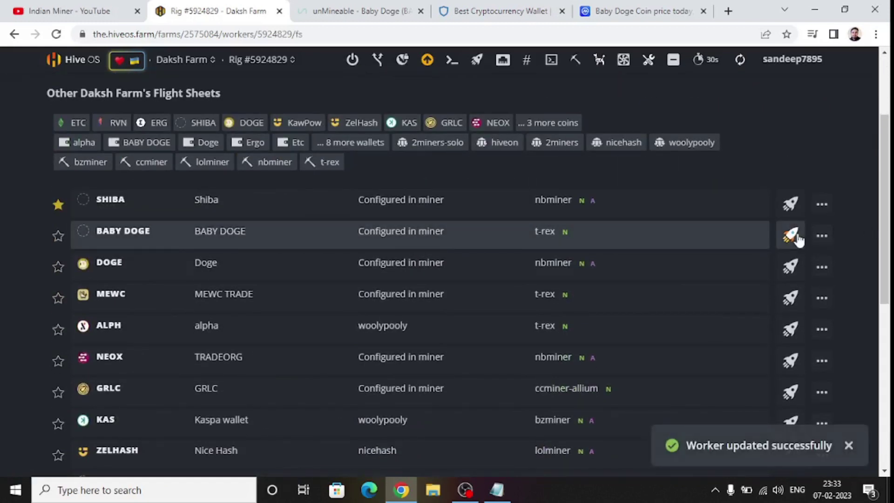
pyautogui.scroll(3, 441, 283)
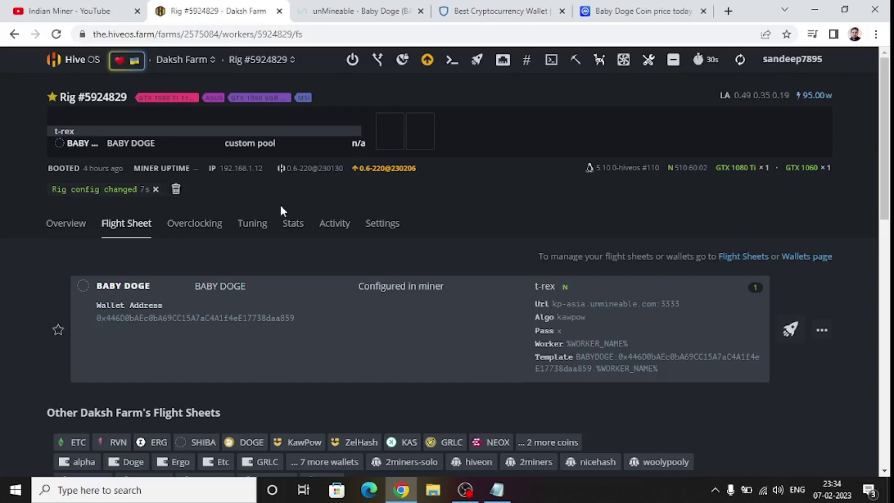
pyautogui.click(740, 61)
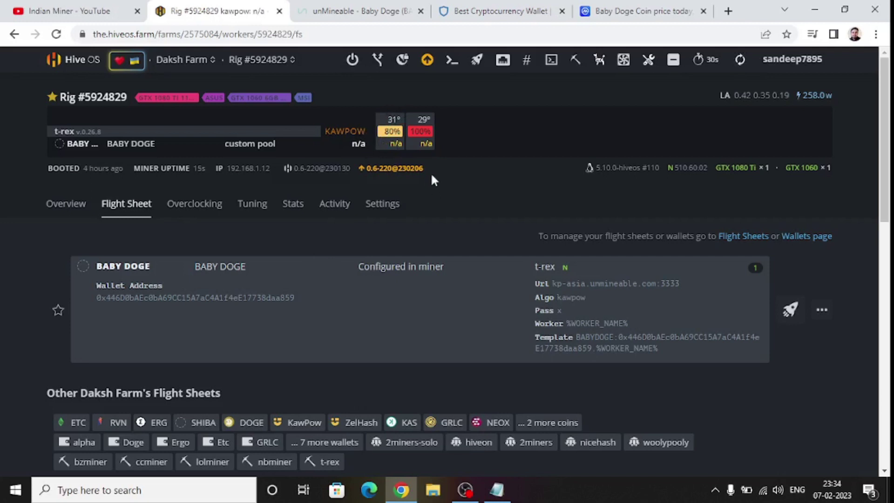
# Start a Shellinabox remote session for the rig, proceeding past the certificate warning.
pyautogui.click(552, 62)
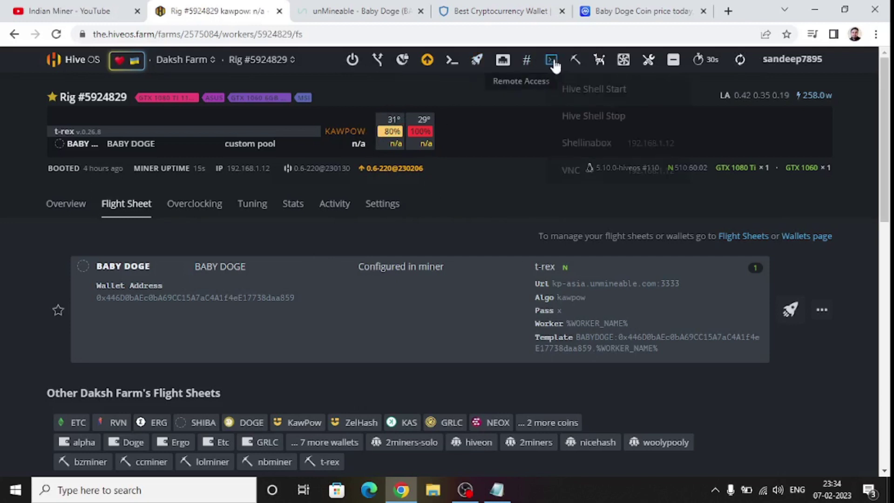
pyautogui.click(588, 142)
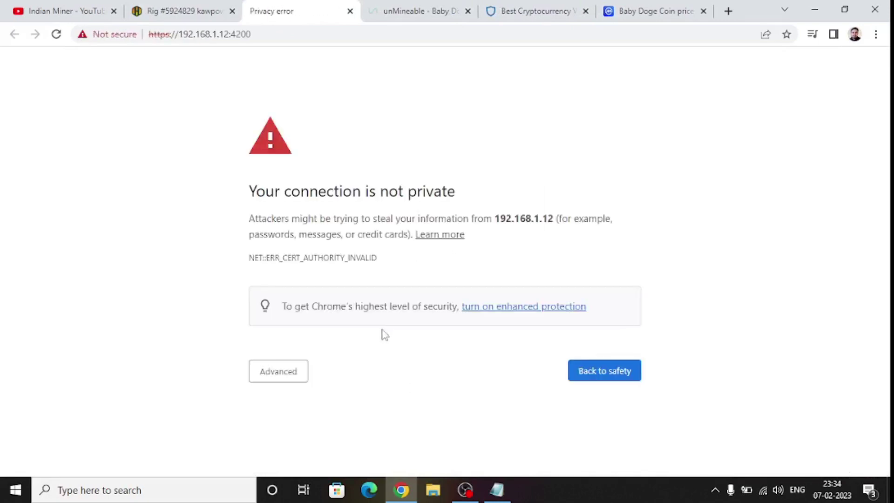
pyautogui.click(284, 374)
pyautogui.scroll(-1, 354, 382)
pyautogui.click(320, 437)
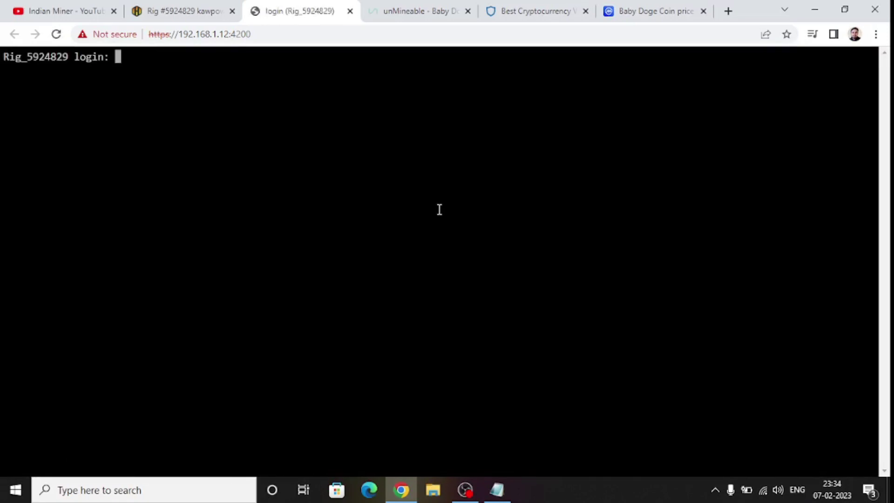
# Log into the terminal with the rig's username and password, then highlight the authorization message.
pyautogui.write('user')
pyautogui.press('Return')
pyautogui.press('Return')
pyautogui.write('\\')
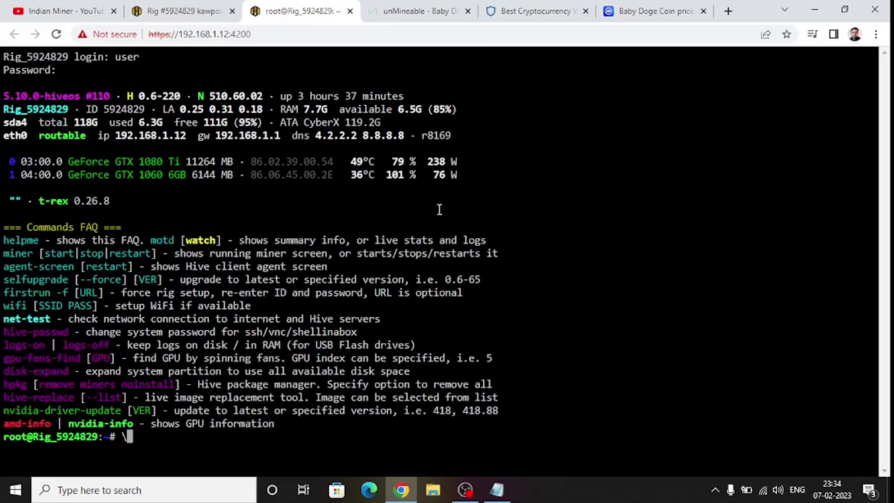
pyautogui.press('BackSpace')
pyautogui.write('miner')
pyautogui.press('Return')
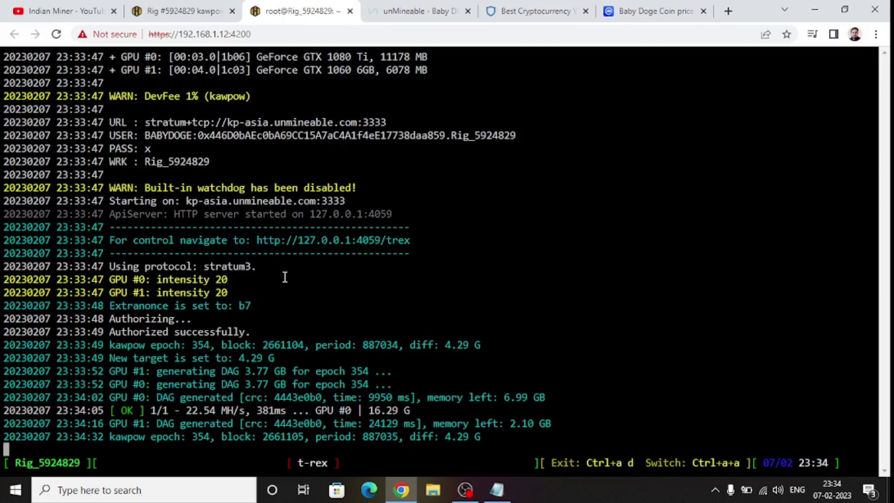
pyautogui.moveTo(139, 335); pyautogui.dragTo(244, 333)
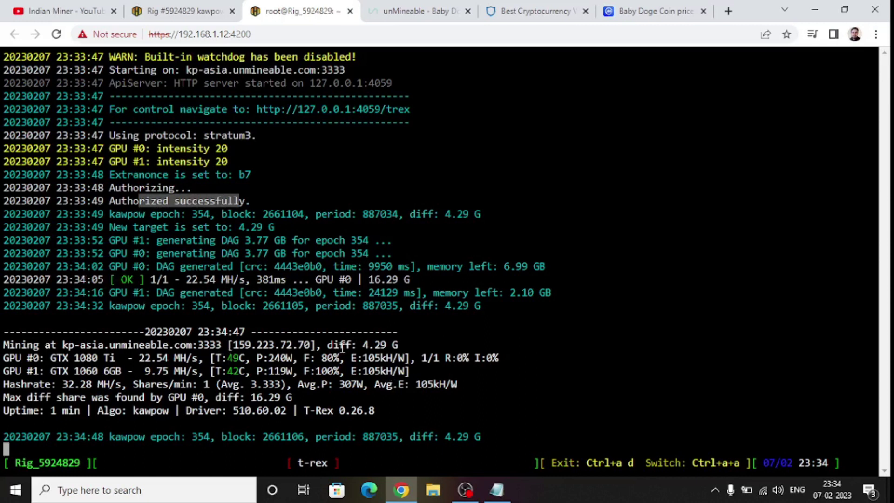
# Compare the miner log with the Hive OS rig page, finishing on Rig #5924829.
pyautogui.click(191, 13)
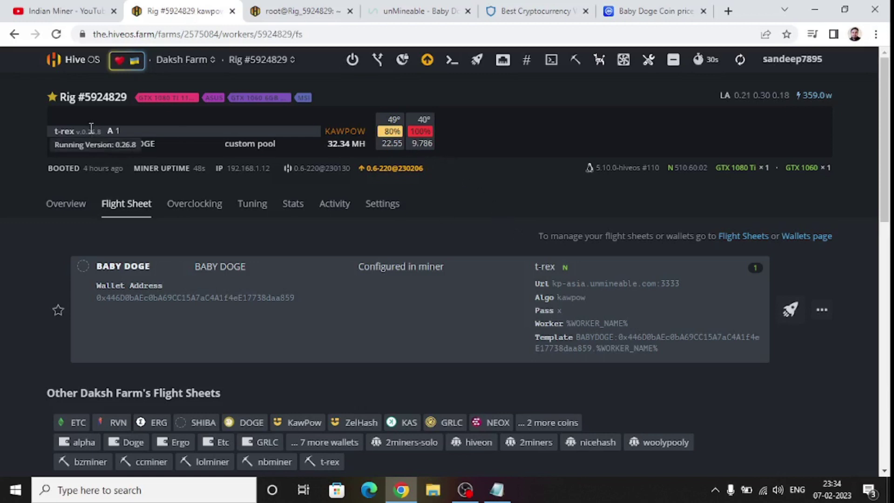
pyautogui.click(319, 13)
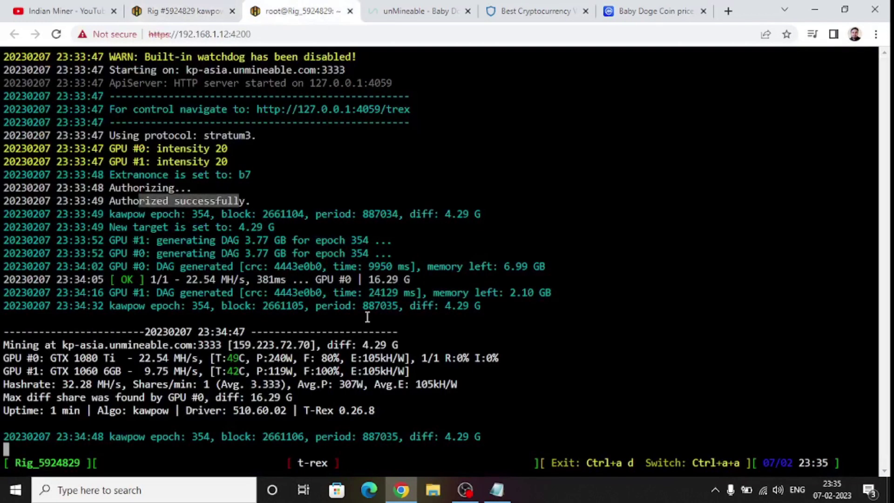
pyautogui.press('Down')
pyautogui.press('Down')
pyautogui.press('Down')
pyautogui.press('Down')
pyautogui.press('Down')
pyautogui.press('Down')
pyautogui.press('Down')
pyautogui.press('Down')
pyautogui.press('Down')
pyautogui.press('Down')
pyautogui.press('Up')
pyautogui.press('Up')
pyautogui.press('Up')
pyautogui.press('Up')
pyautogui.press('Up')
pyautogui.press('Up')
pyautogui.press('Up')
pyautogui.press('Up')
pyautogui.press('Up')
pyautogui.press('Up')
pyautogui.press('Up')
pyautogui.press('Up')
pyautogui.press('Up')
pyautogui.press('Up')
pyautogui.press('Up')
pyautogui.press('Up')
pyautogui.press('Up')
pyautogui.press('Up')
pyautogui.press('Up')
pyautogui.press('Up')
pyautogui.press('Up')
pyautogui.press('Up')
pyautogui.press('Up')
pyautogui.press('Up')
pyautogui.press('Up')
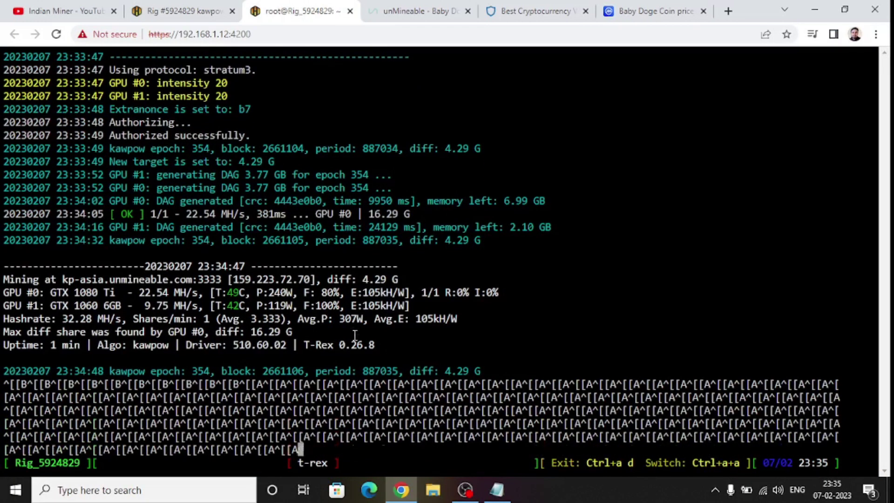
pyautogui.press('Up')
pyautogui.press('Up')
pyautogui.press('Up')
pyautogui.press('Up')
pyautogui.press('Up')
pyautogui.press('Up')
pyautogui.press('Up')
pyautogui.press('Up')
pyautogui.press('Up')
pyautogui.press('Up')
pyautogui.press('Up')
pyautogui.press('Up')
pyautogui.press('Up')
pyautogui.press('Up')
pyautogui.press('Up')
pyautogui.press('Up')
pyautogui.press('Up')
pyautogui.press('Up')
pyautogui.press('Up')
pyautogui.press('Up')
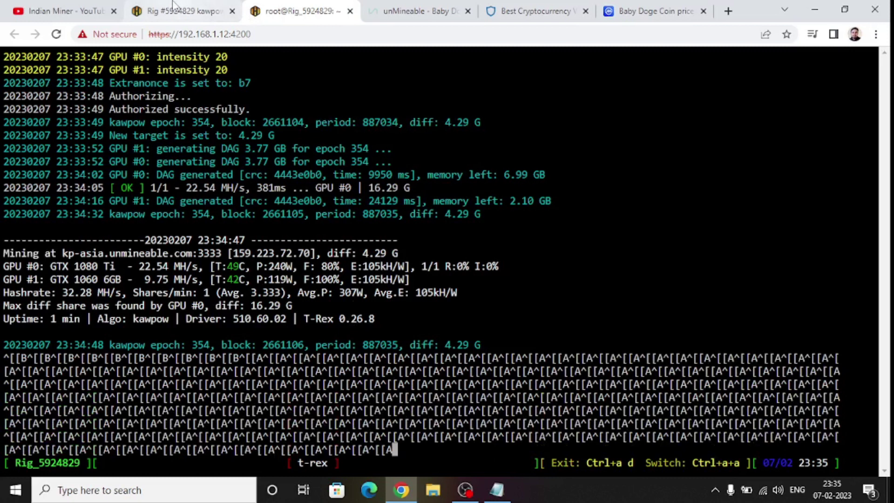
pyautogui.click(174, 6)
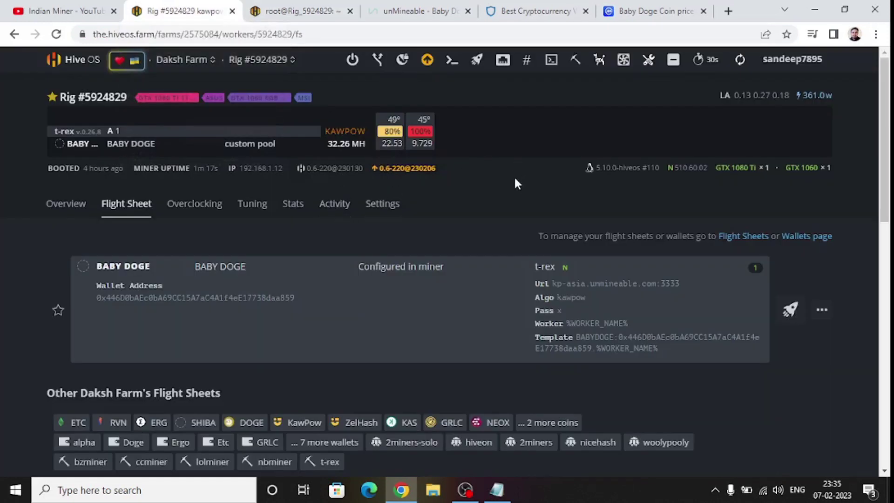